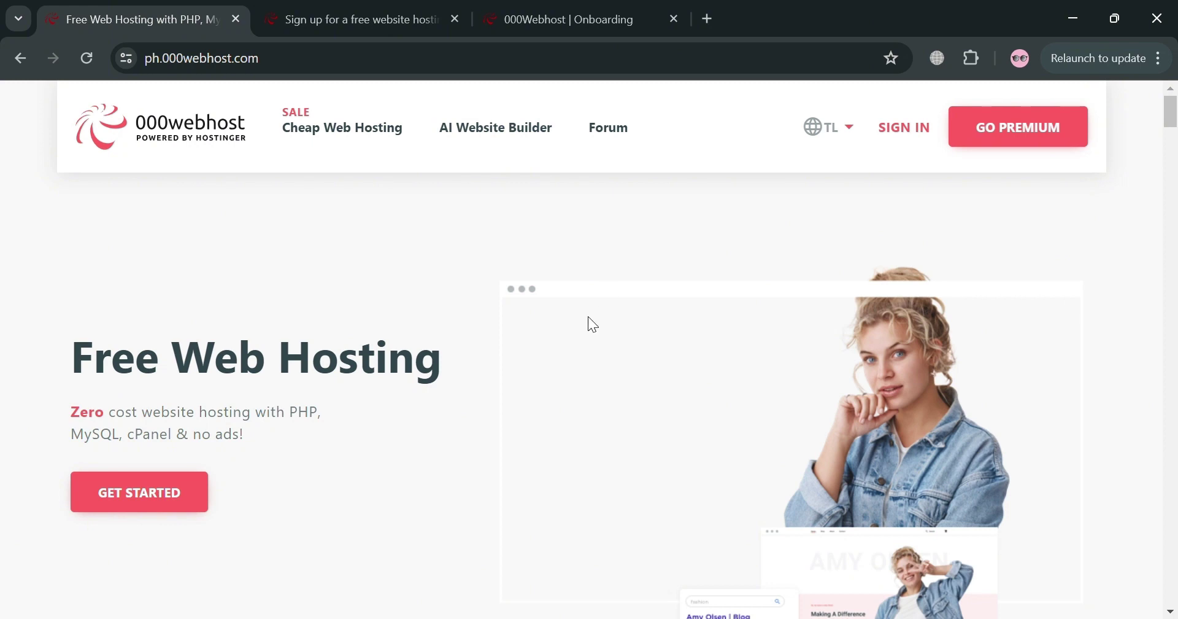
- Scroll up and down through the current 000webhost page to review its content
scroll(588, 315, "down", 2)
scroll(588, 315, "up", 2)
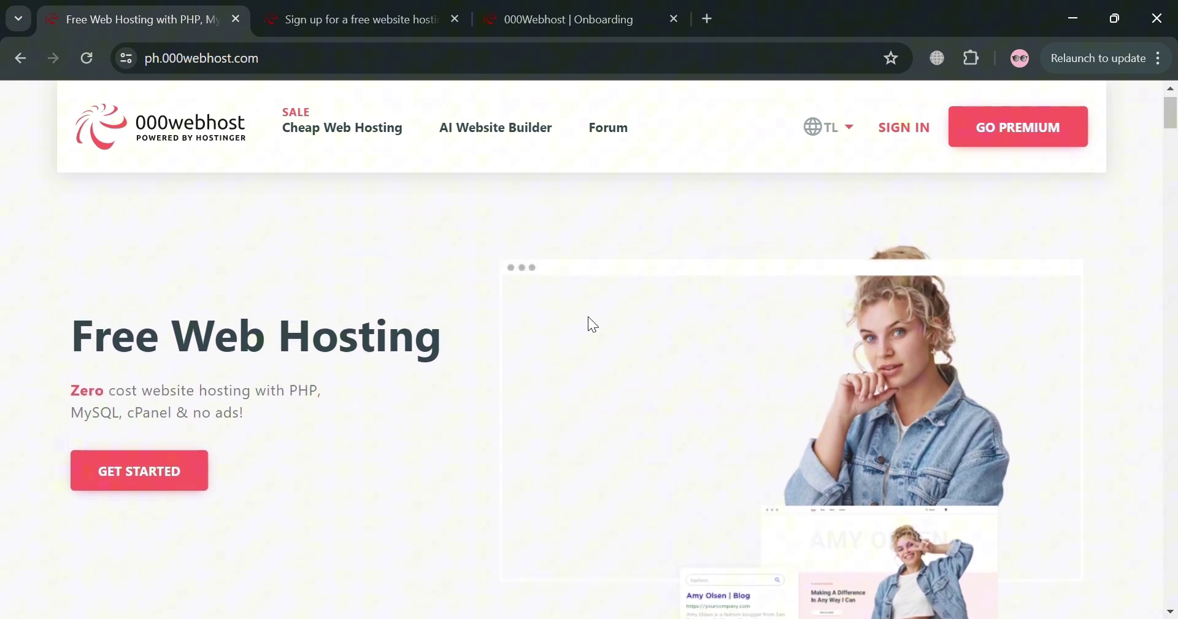
scroll(589, 315, "down", 2)
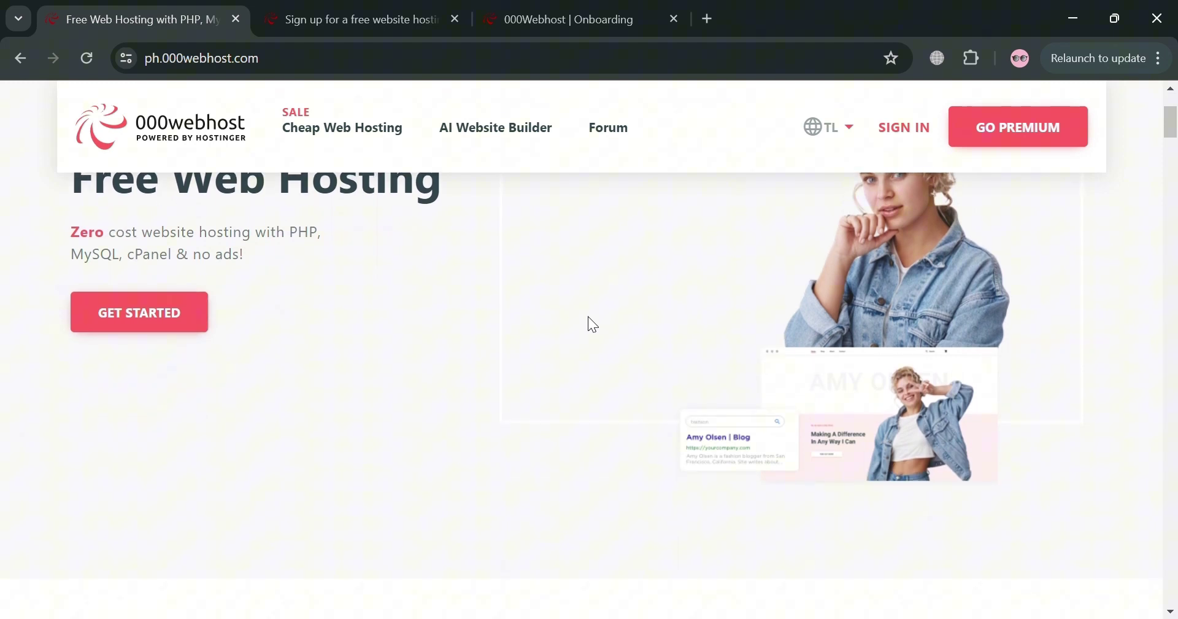
scroll(588, 316, "down", 6)
scroll(588, 317, "down", 4)
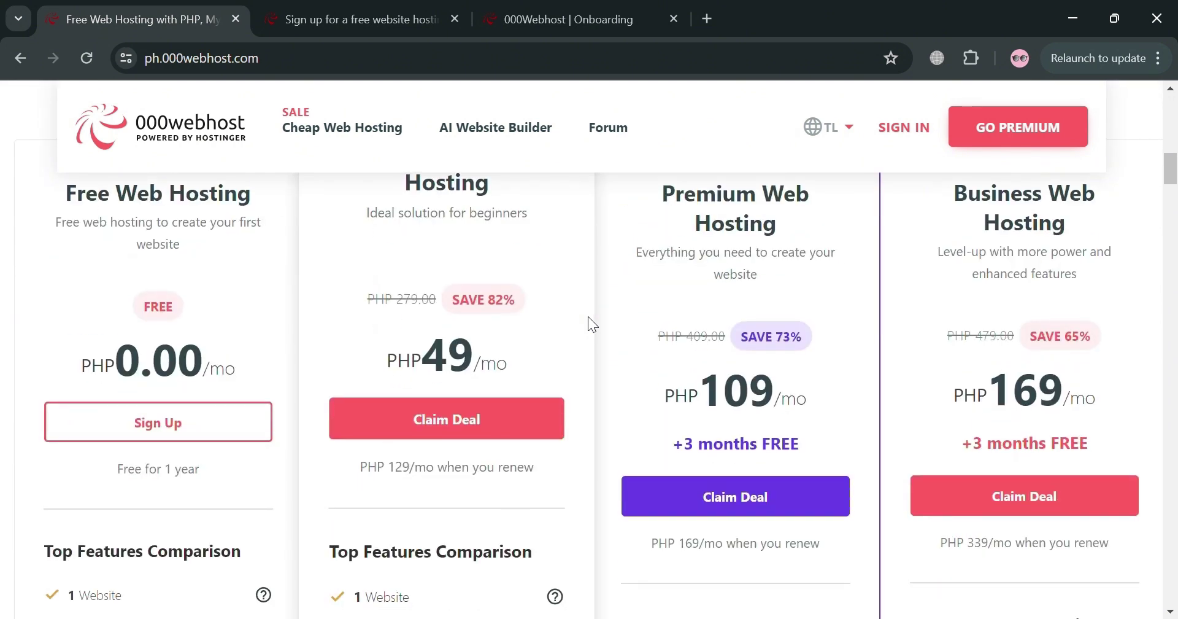
scroll(588, 316, "down", 4)
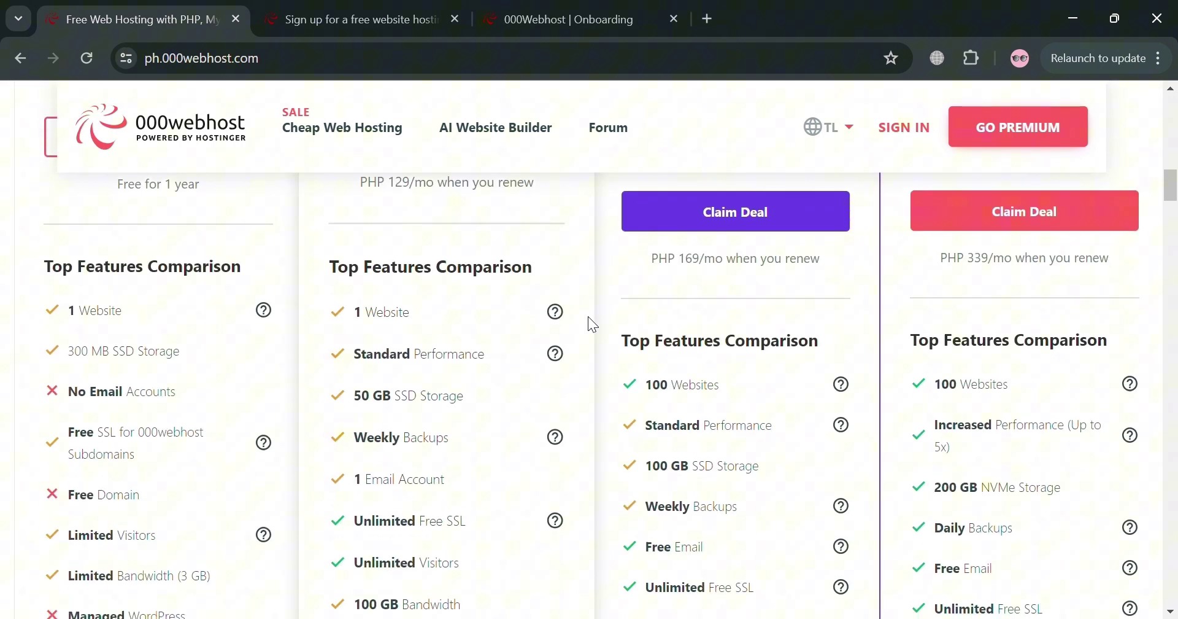
scroll(588, 315, "down", 3)
scroll(588, 317, "down", 10)
scroll(588, 317, "down", 15)
scroll(588, 316, "down", 15)
scroll(588, 315, "down", 8)
scroll(587, 314, "up", 1)
scroll(587, 314, "down", 6)
scroll(594, 324, "down", 10)
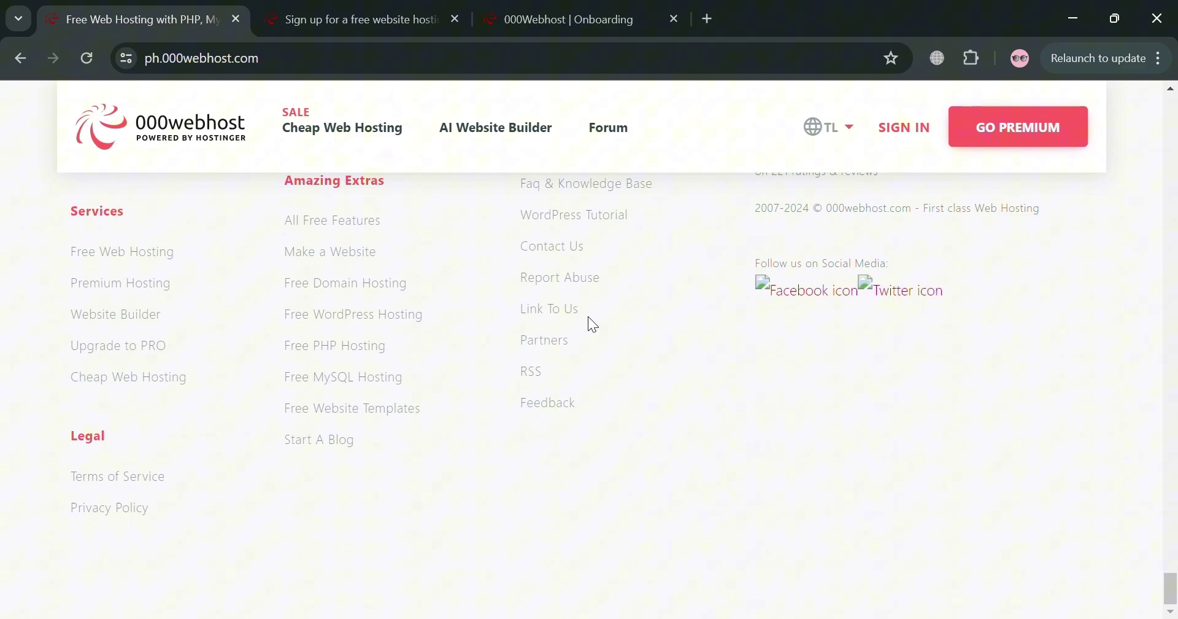
scroll(589, 318, "up", 20)
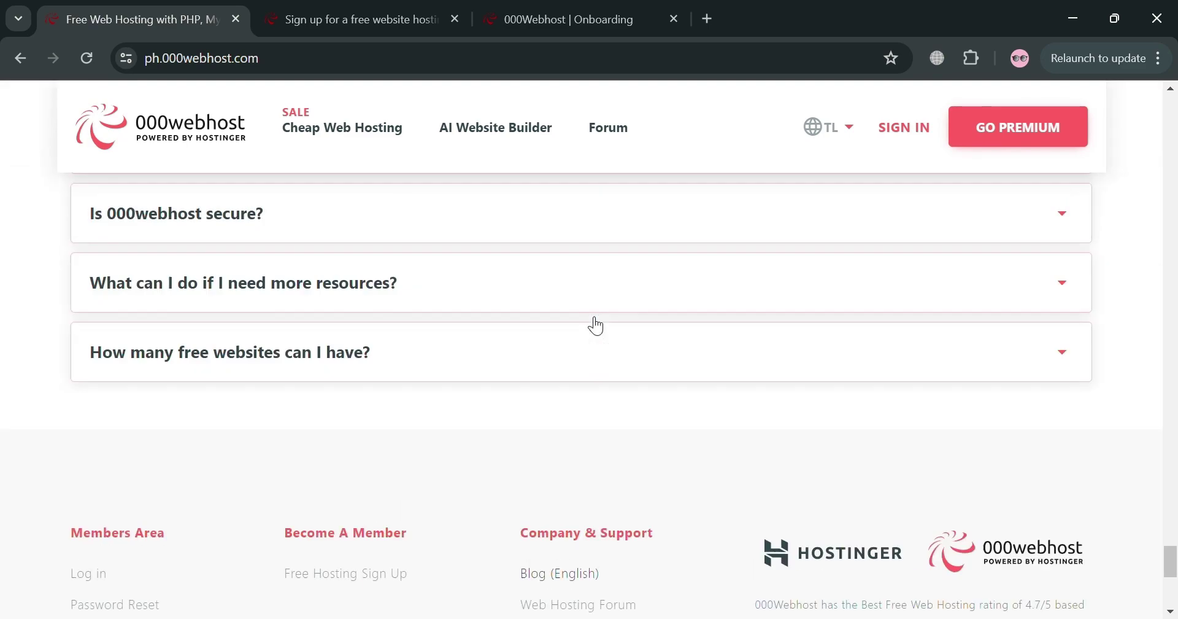
scroll(589, 324, "up", 20)
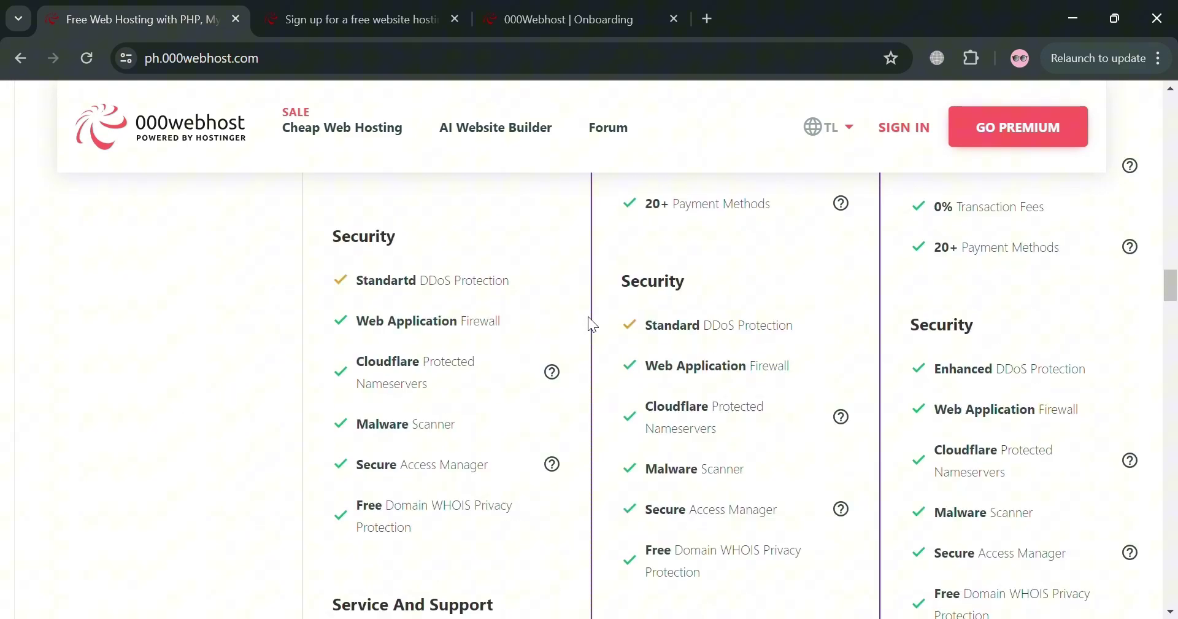
scroll(588, 316, "up", 10)
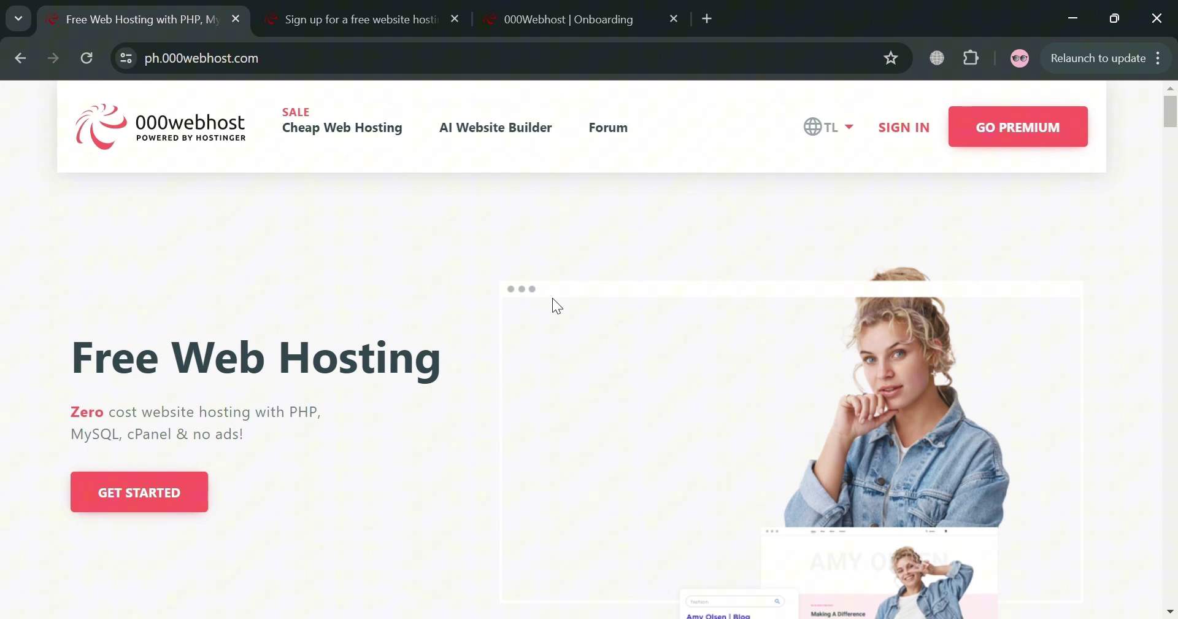
scroll(417, 405, "down", 1)
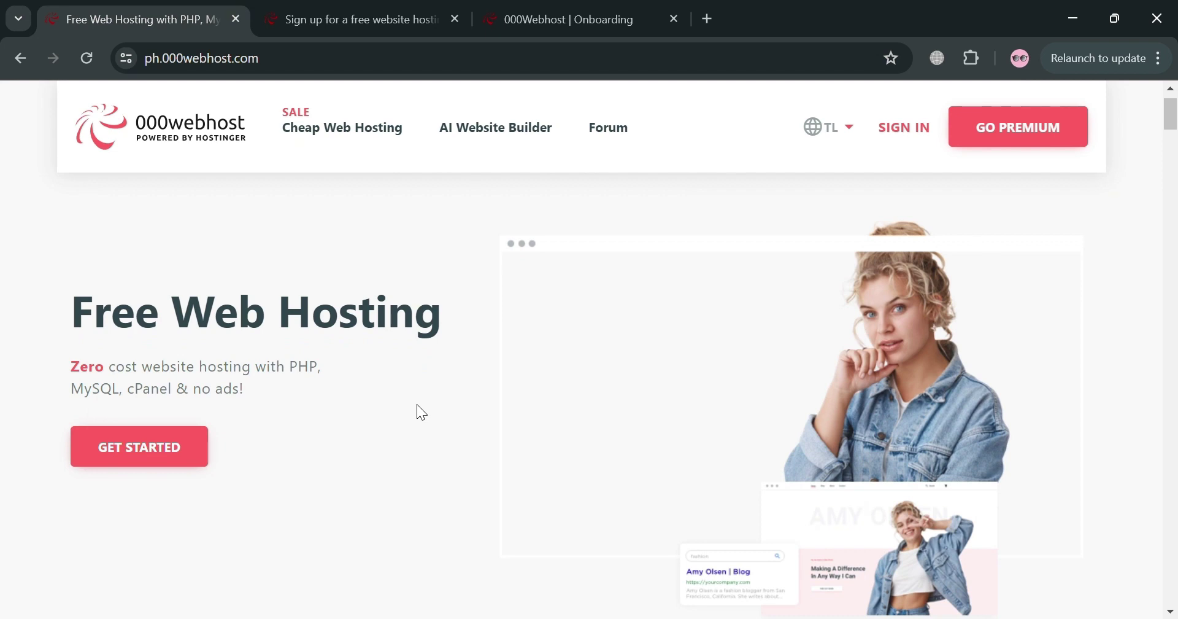
scroll(417, 405, "down", 2)
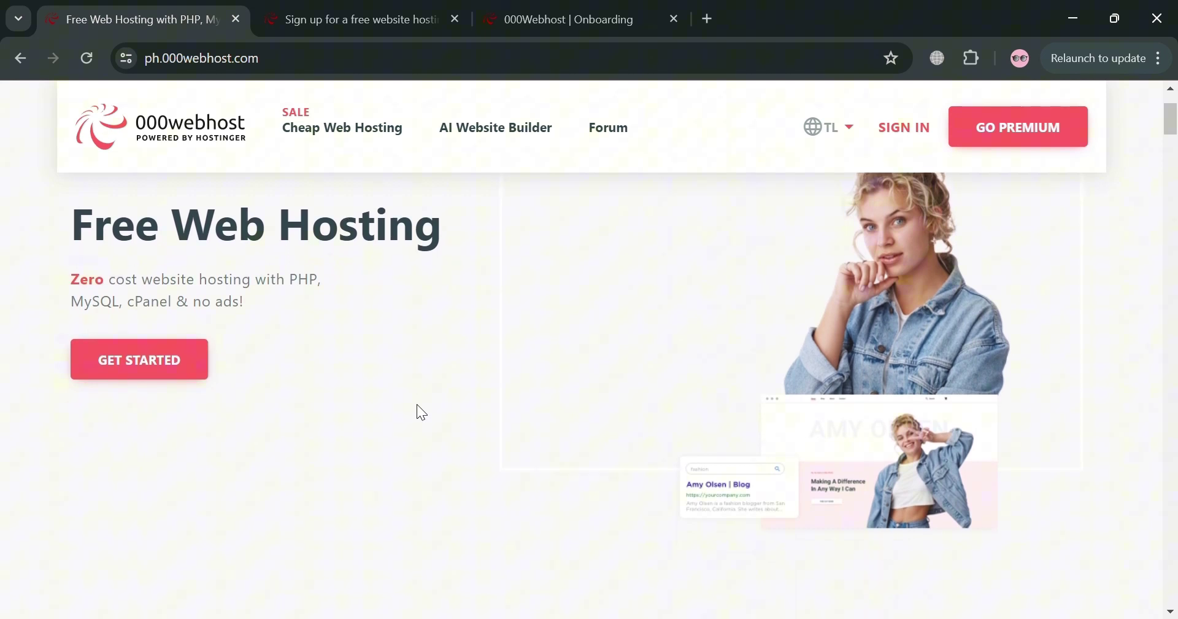
scroll(499, 321, "up", 3)
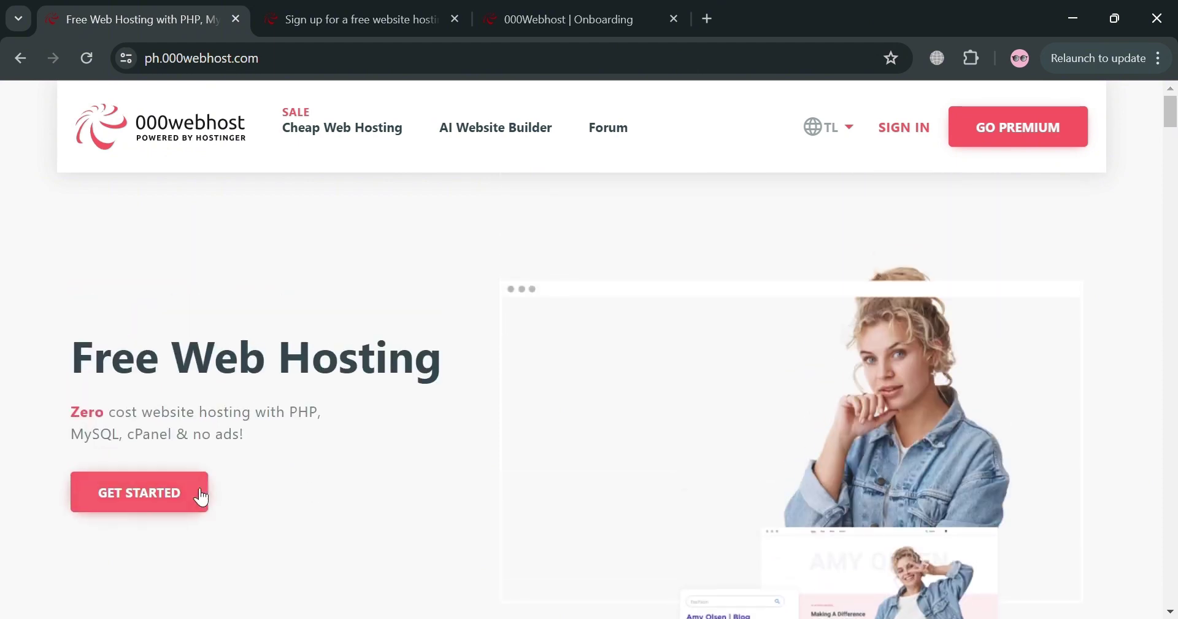
- Switch to the free sign-up page, then to the onboarding page, scrolling down to Start now
left_click(294, 11)
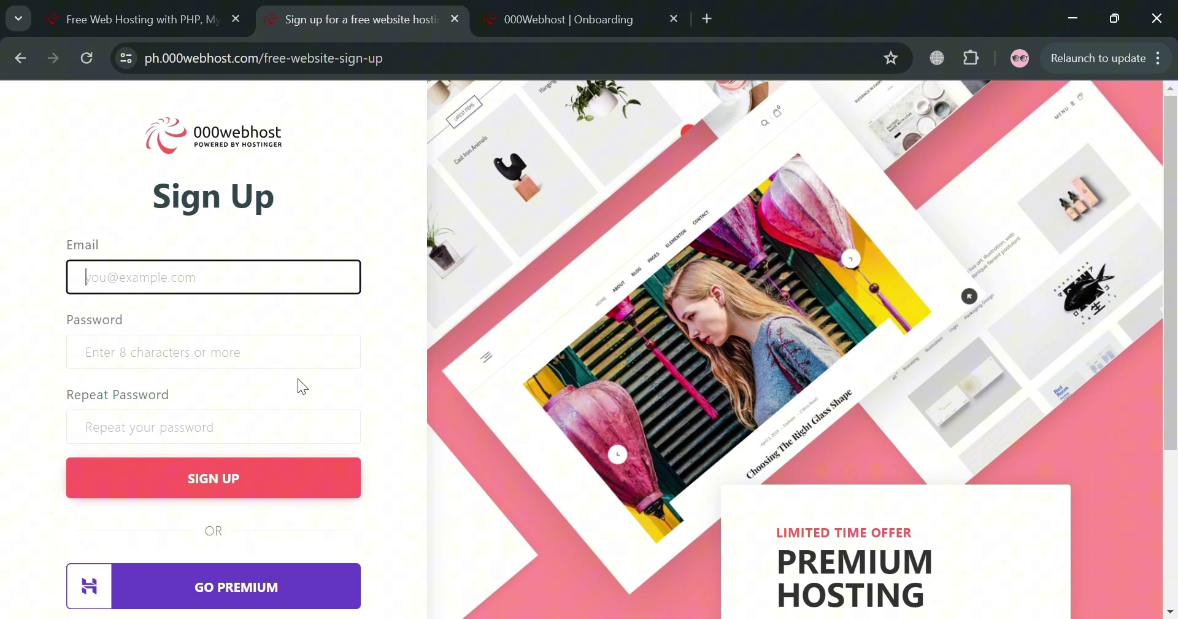
scroll(300, 384, "down", 3)
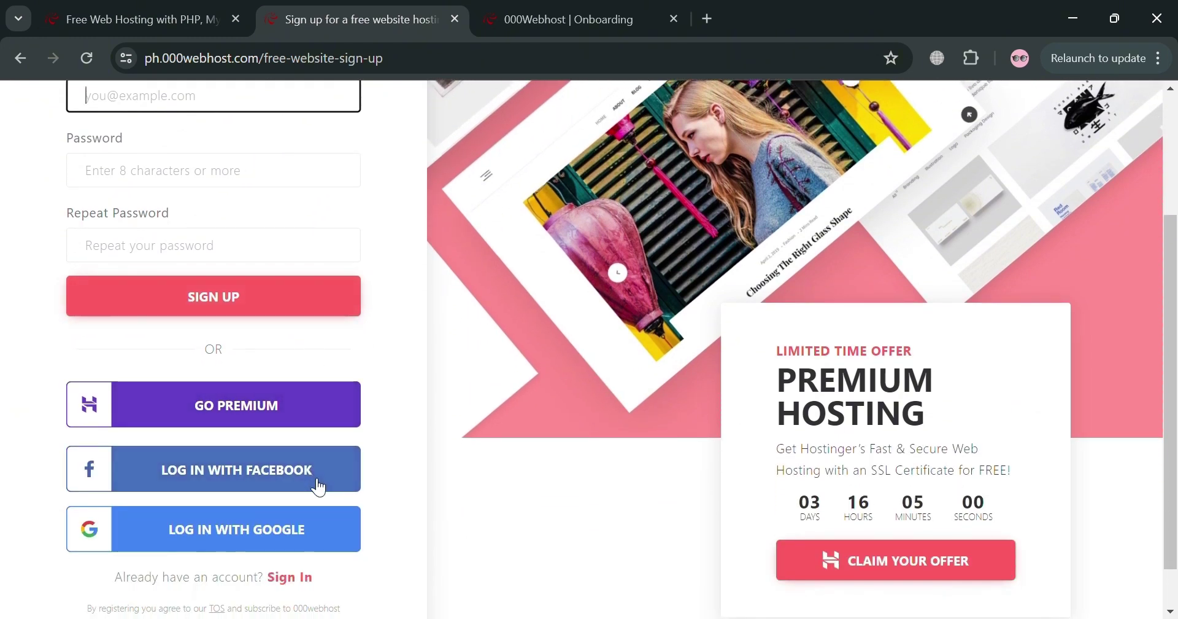
scroll(337, 191, "up", 1)
scroll(337, 190, "down", 2)
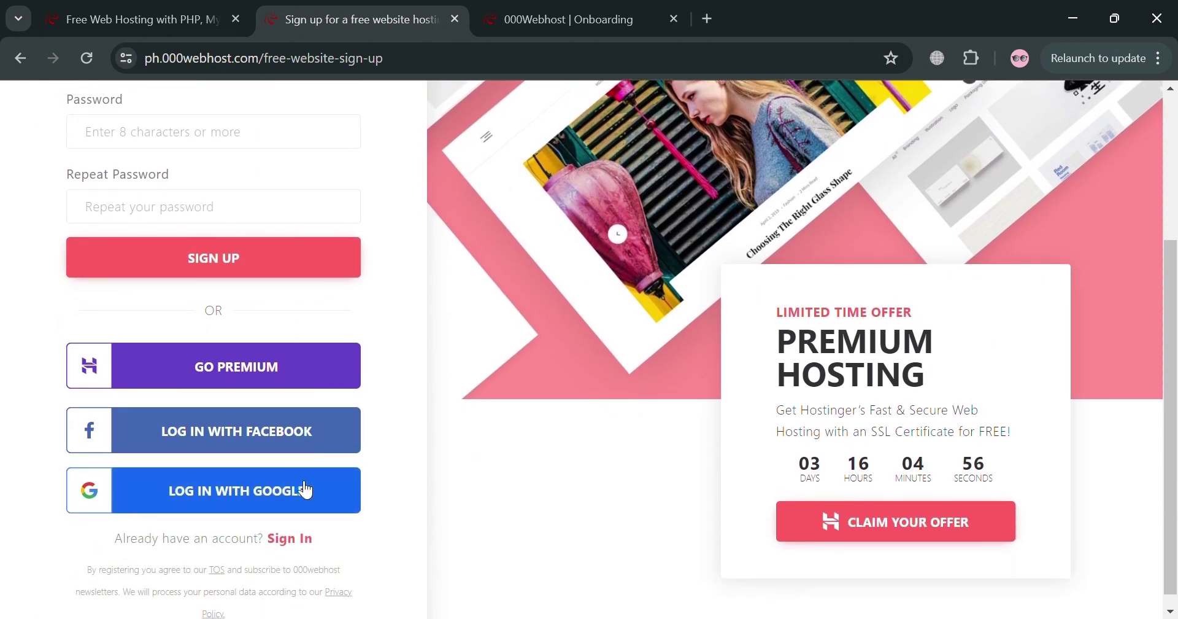
scroll(306, 490, "up", 2)
left_click(615, 7)
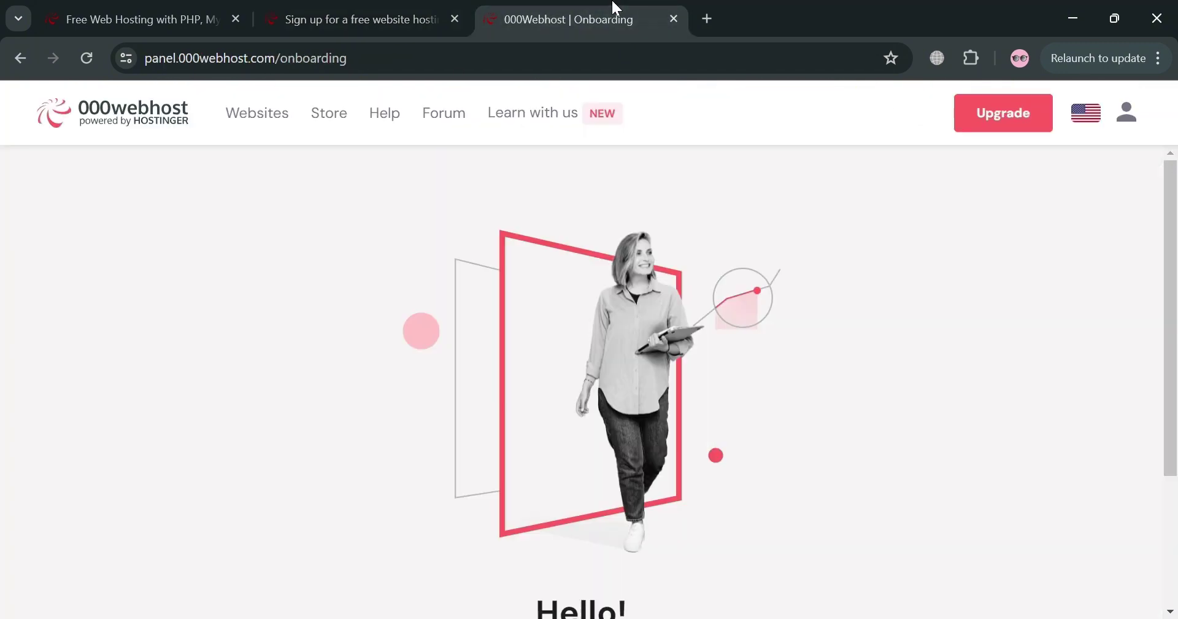
scroll(693, 359, "down", 3)
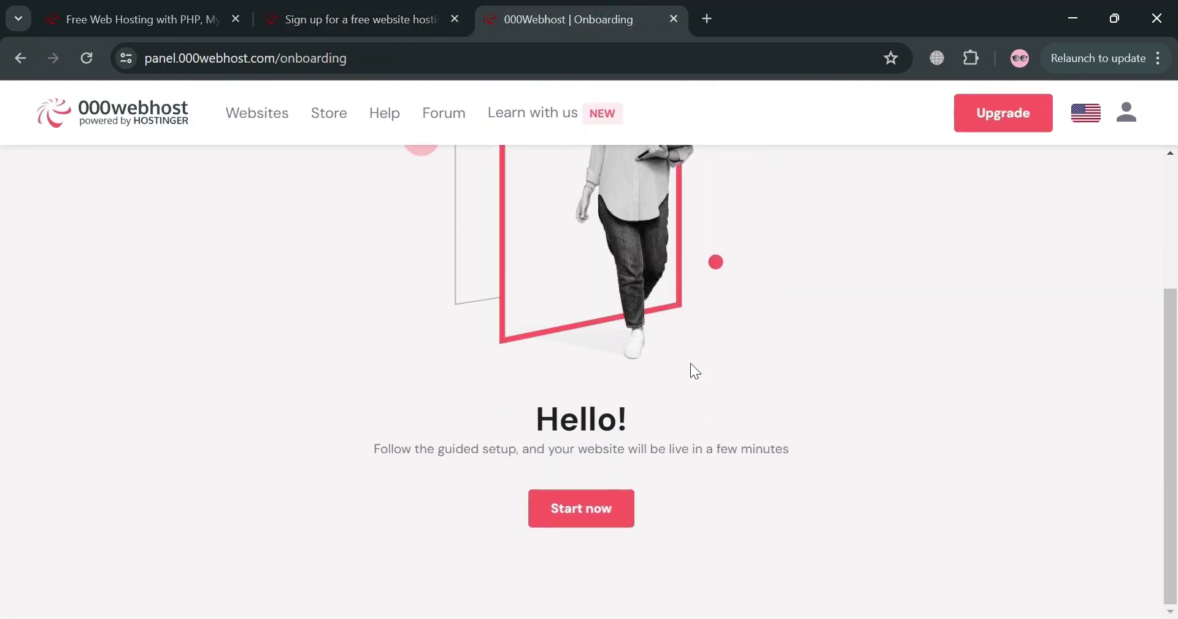
- Start the guided setup and create a website named 'myboutique10'
left_click(591, 515)
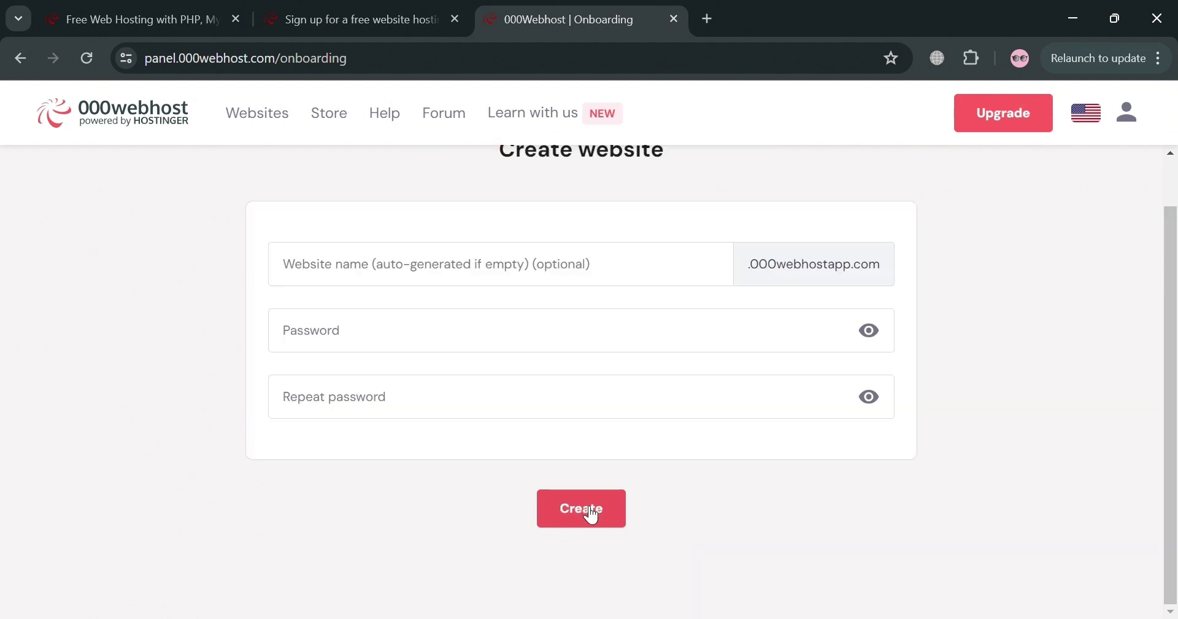
scroll(632, 356, "up", 1)
left_click(576, 325)
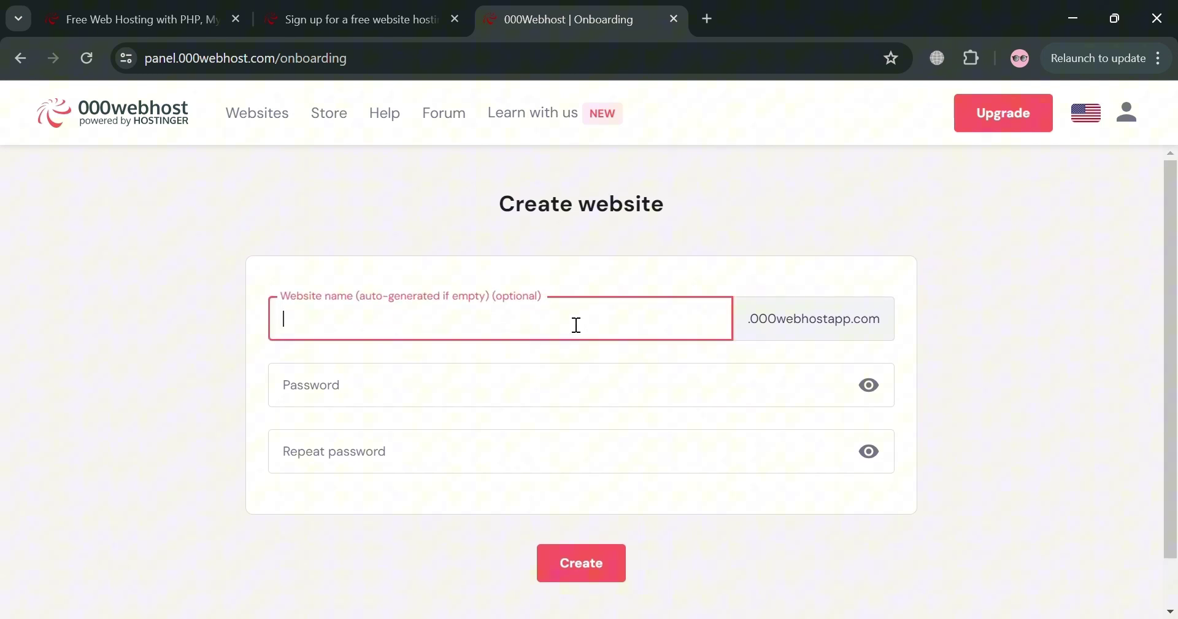
type("myboutique10")
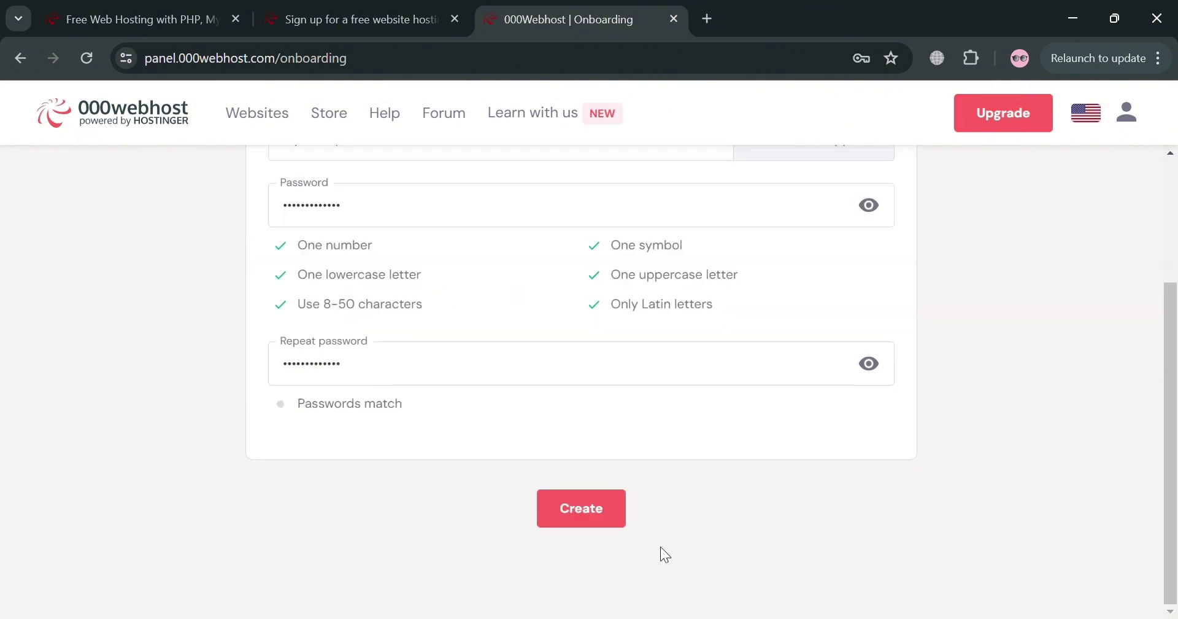
scroll(823, 458, "up", 2)
scroll(823, 458, "down", 2)
key("Return")
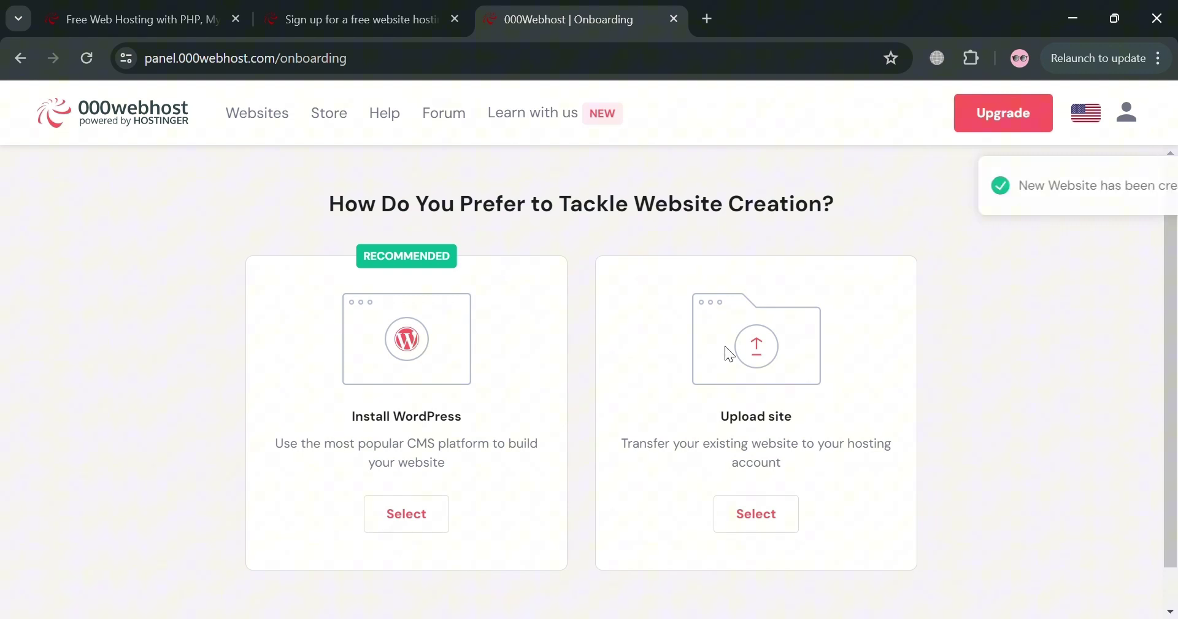
scroll(628, 412, "down", 1)
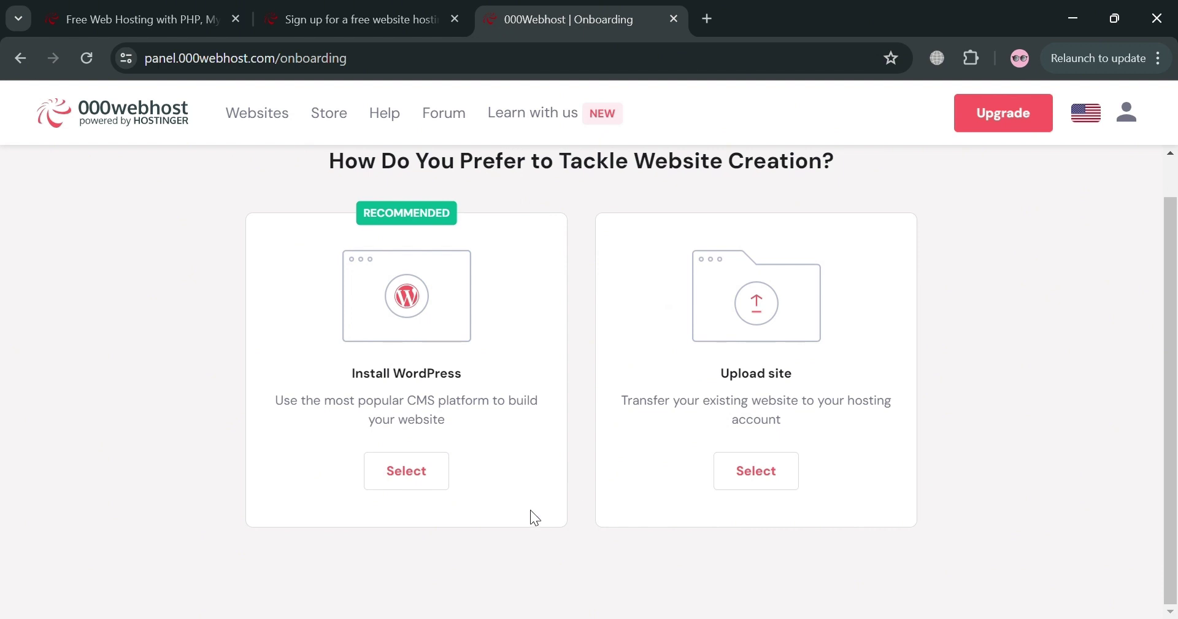
- Choose Install WordPress, enter the administrator email, and submit the WordPress login details
left_click(418, 476)
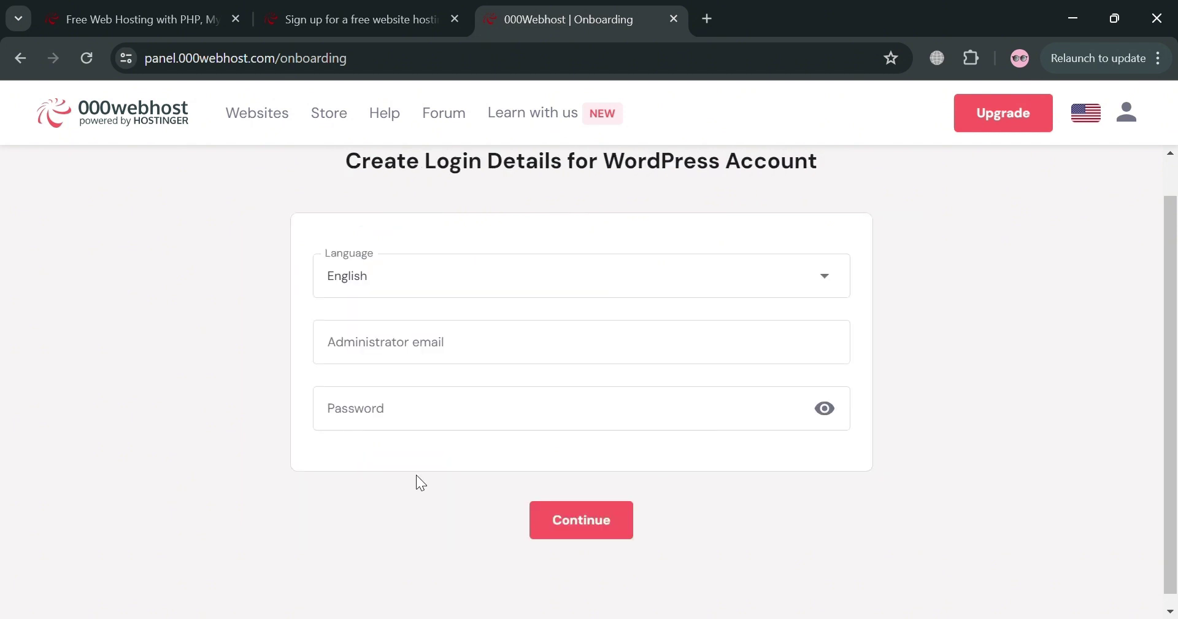
left_click(580, 402)
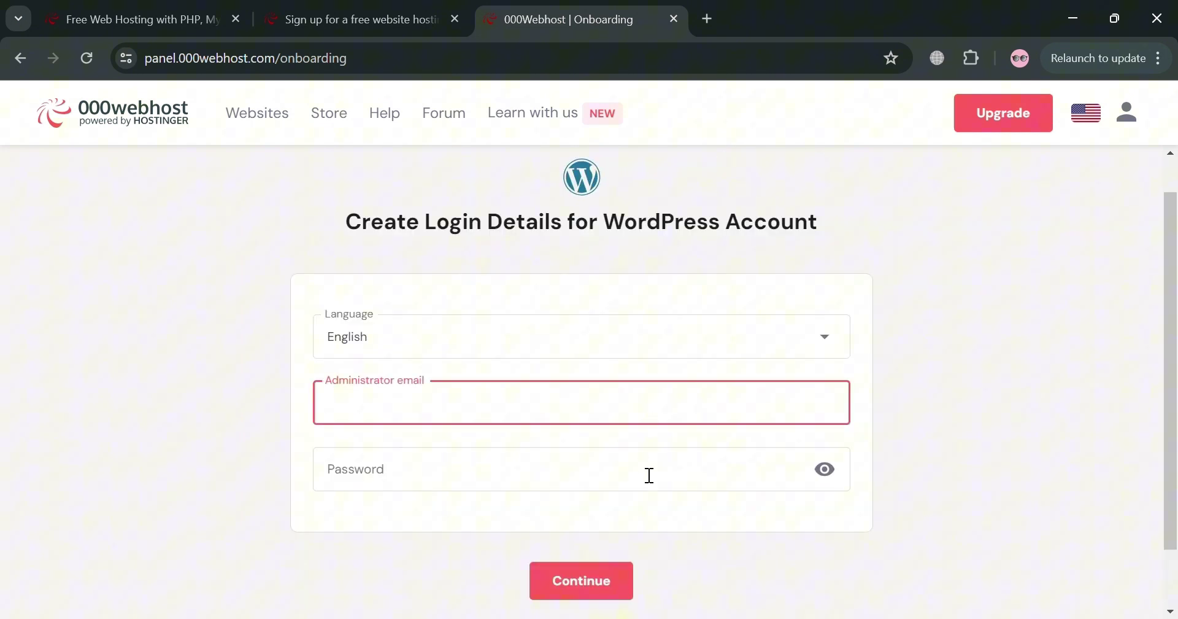
type("a")
key("BackSpace")
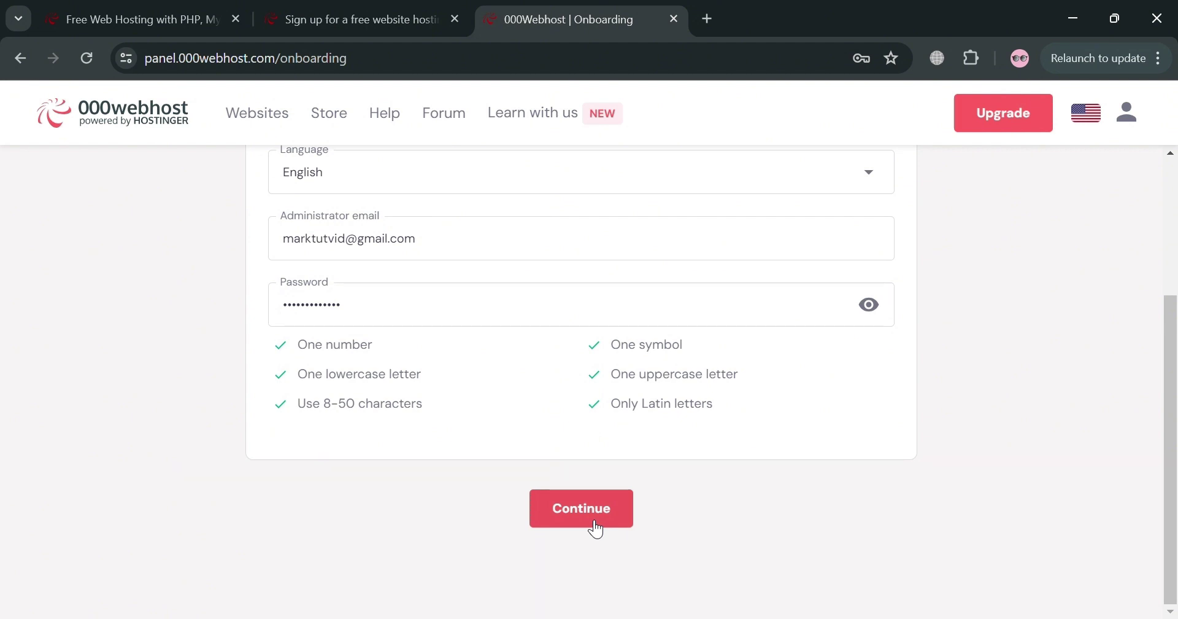
left_click(594, 521)
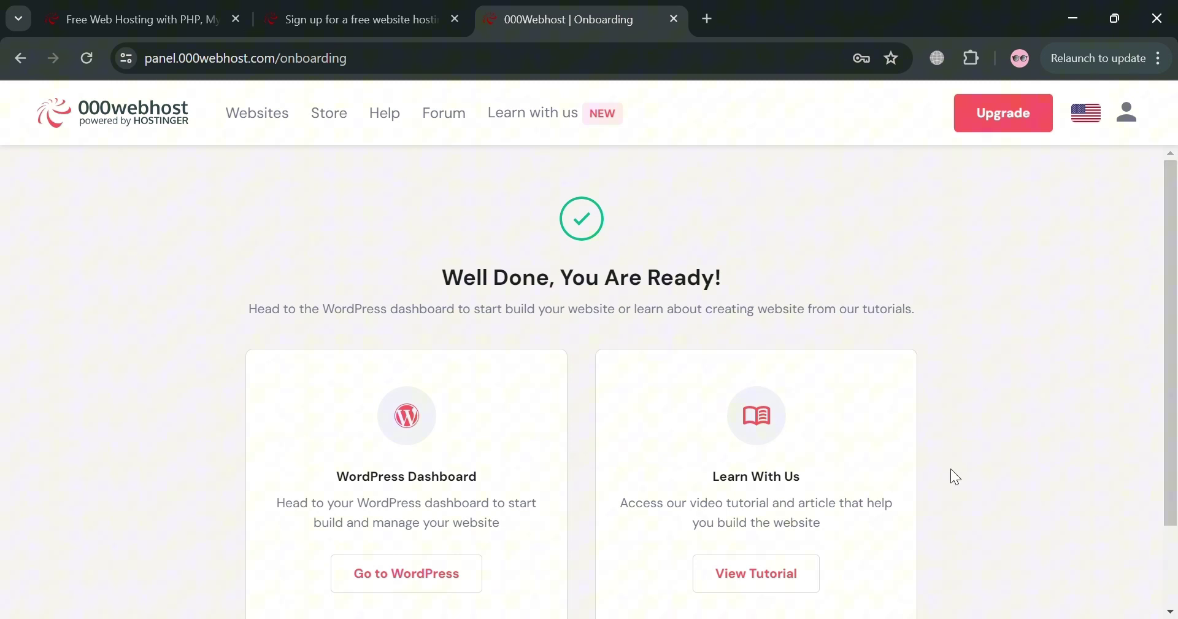
scroll(950, 470, "down", 2)
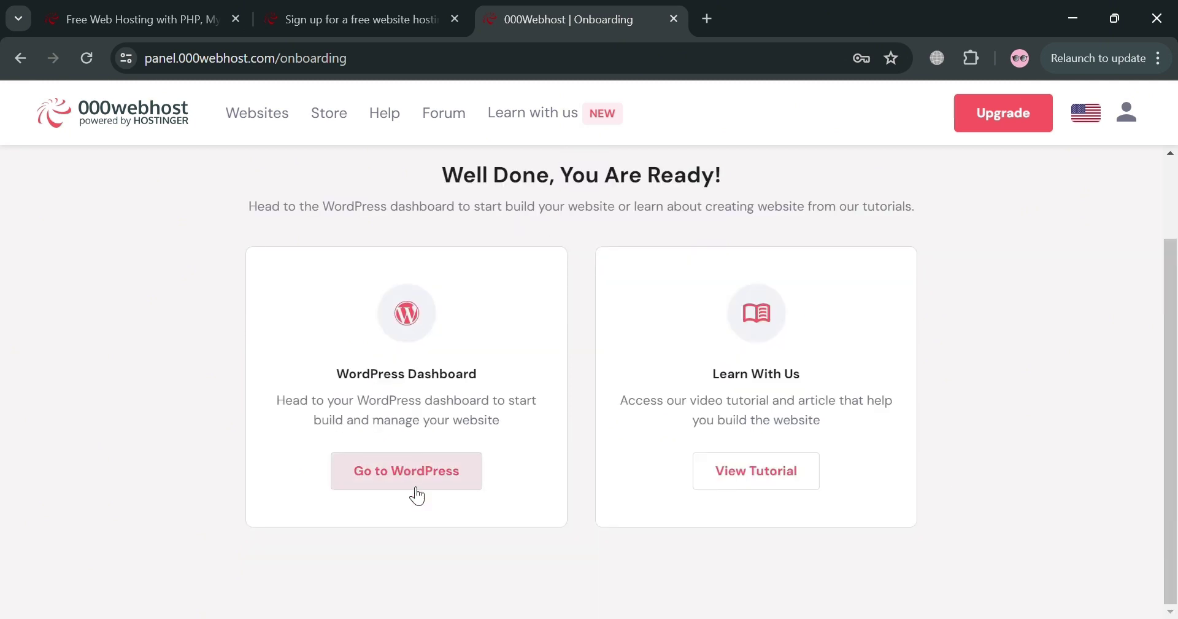
- Open the myboutique2 WordPress overview, review its core settings, then go to Dashboard
left_click(434, 480)
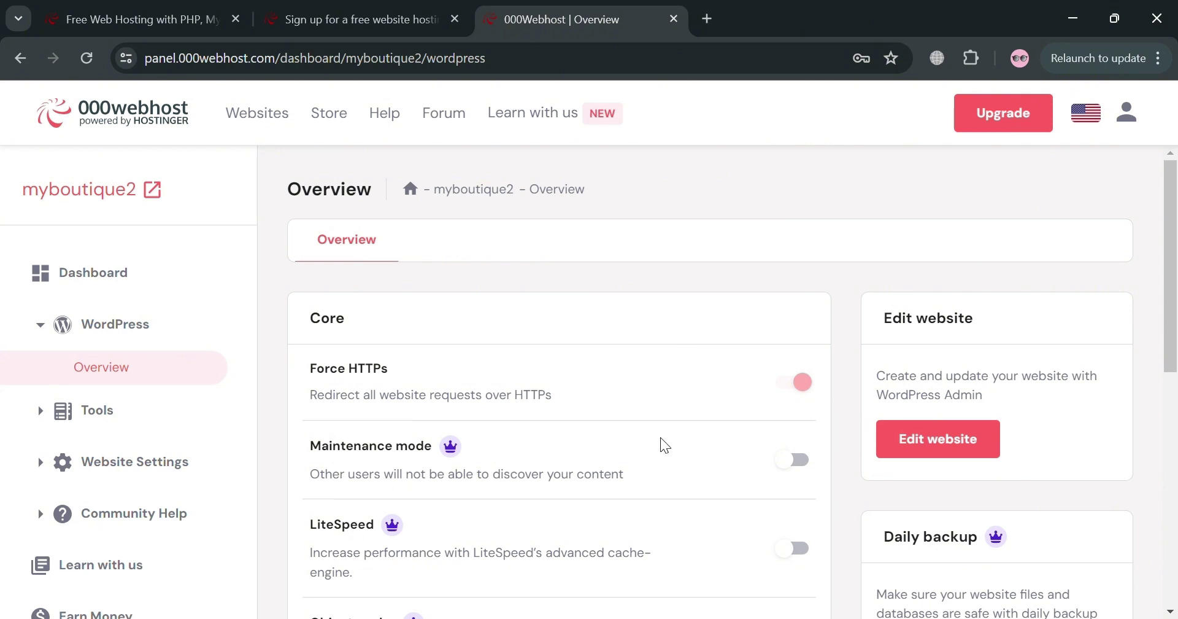
scroll(663, 447, "down", 5)
scroll(663, 447, "up", 5)
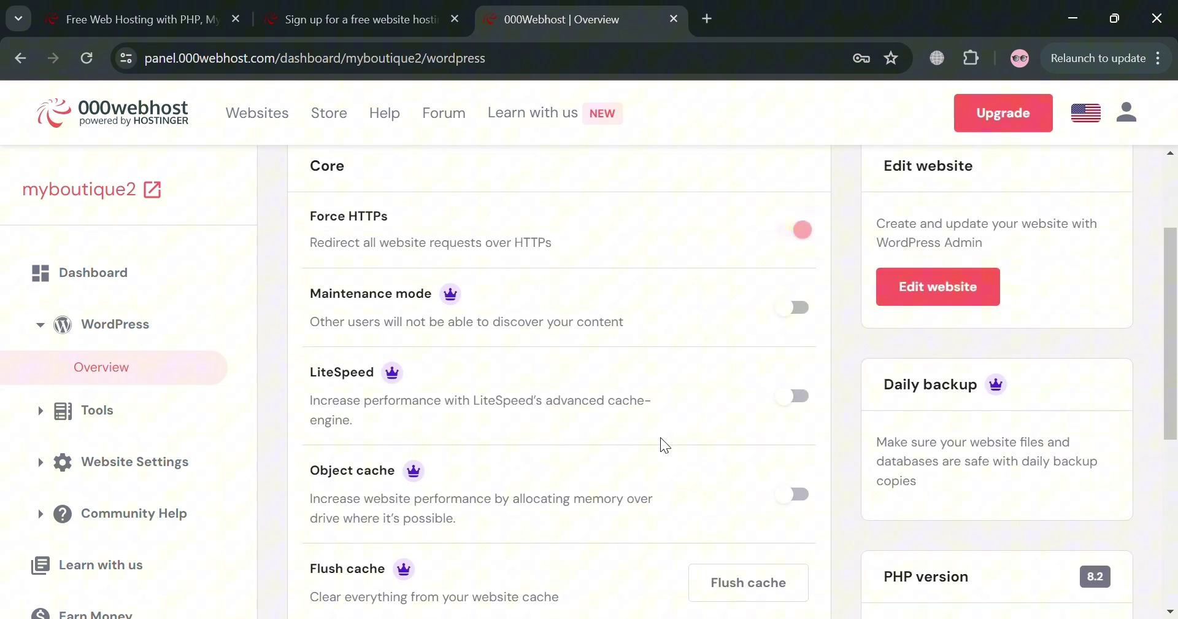
scroll(747, 476, "down", 3)
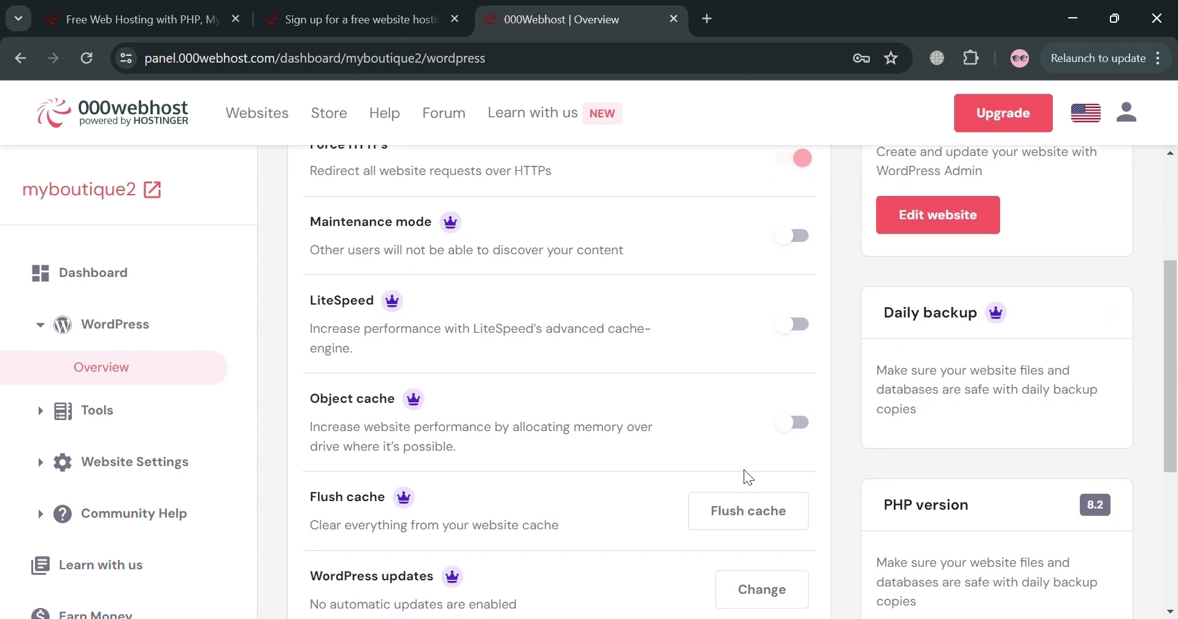
scroll(744, 477, "up", 2)
scroll(747, 442, "down", 1)
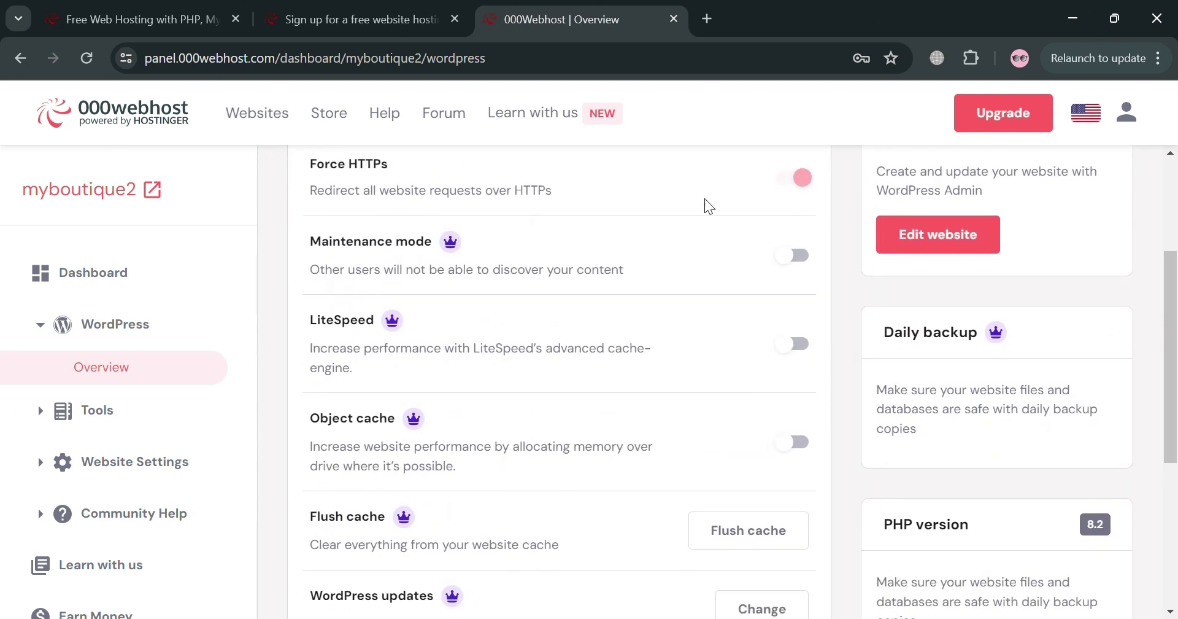
scroll(796, 301, "down", 1)
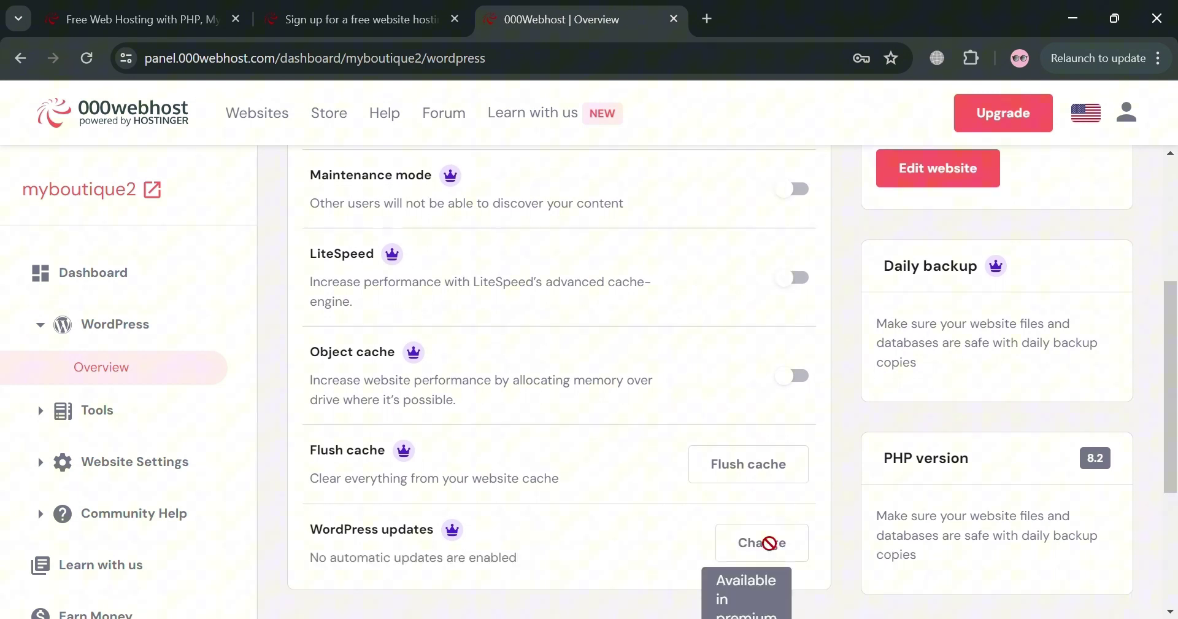
scroll(771, 549, "down", 2)
scroll(773, 554, "down", 2)
scroll(771, 556, "up", 6)
scroll(771, 556, "up", 2)
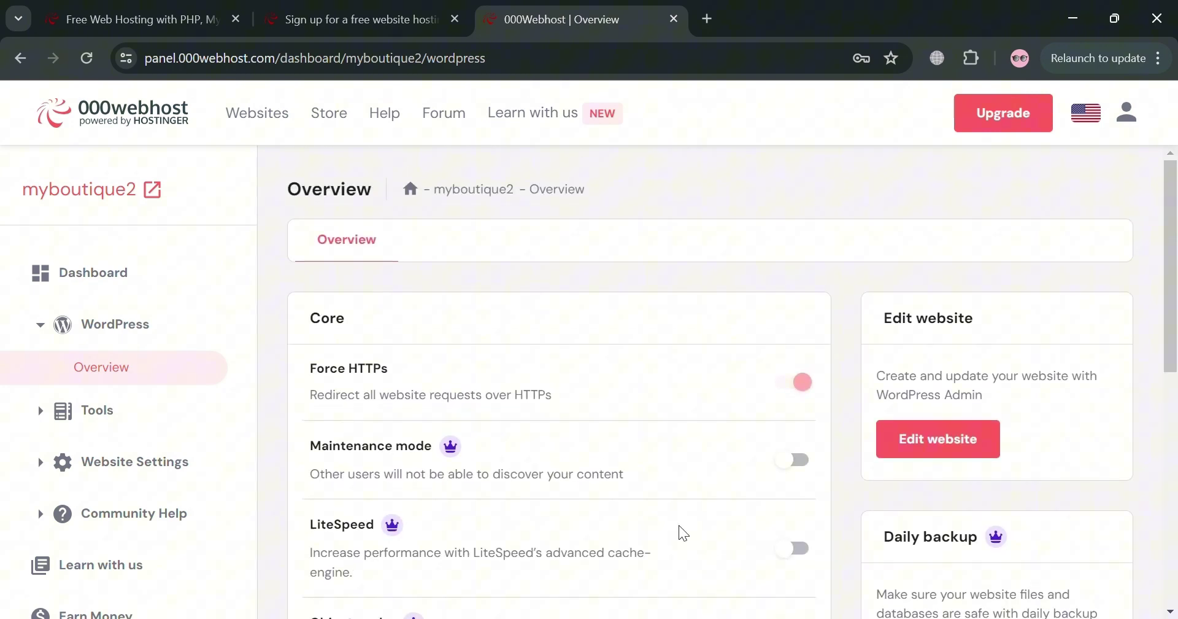
left_click(187, 272)
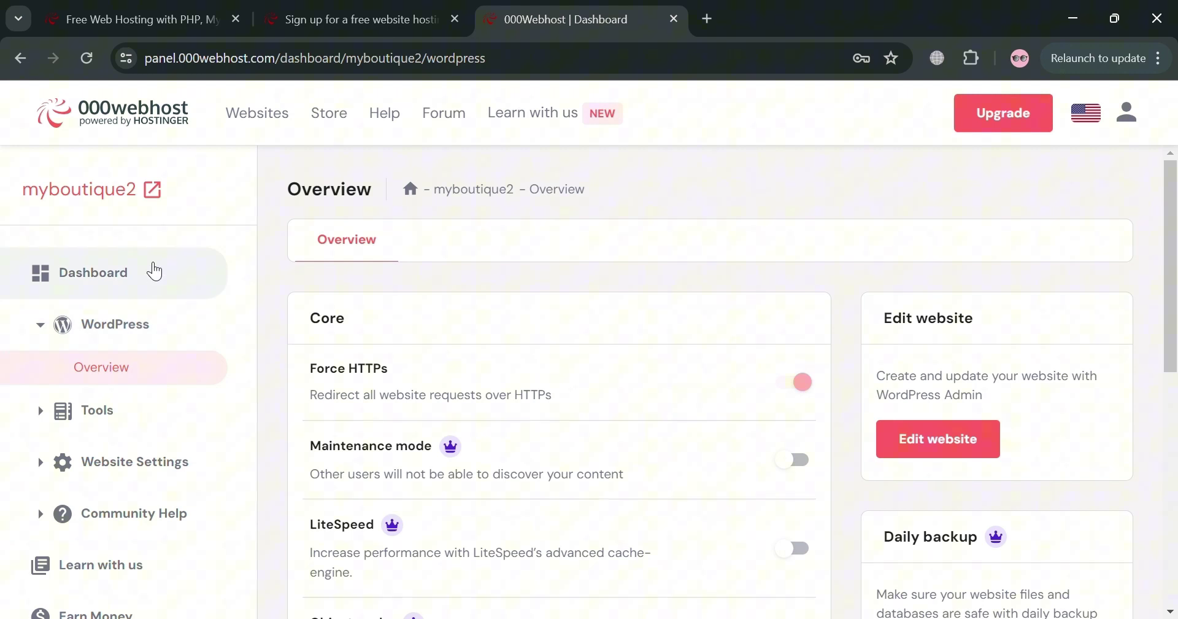
- Load the myboutique2 dashboard and scroll through its tool sections down to Other and back
double_click(155, 271)
left_click(154, 271)
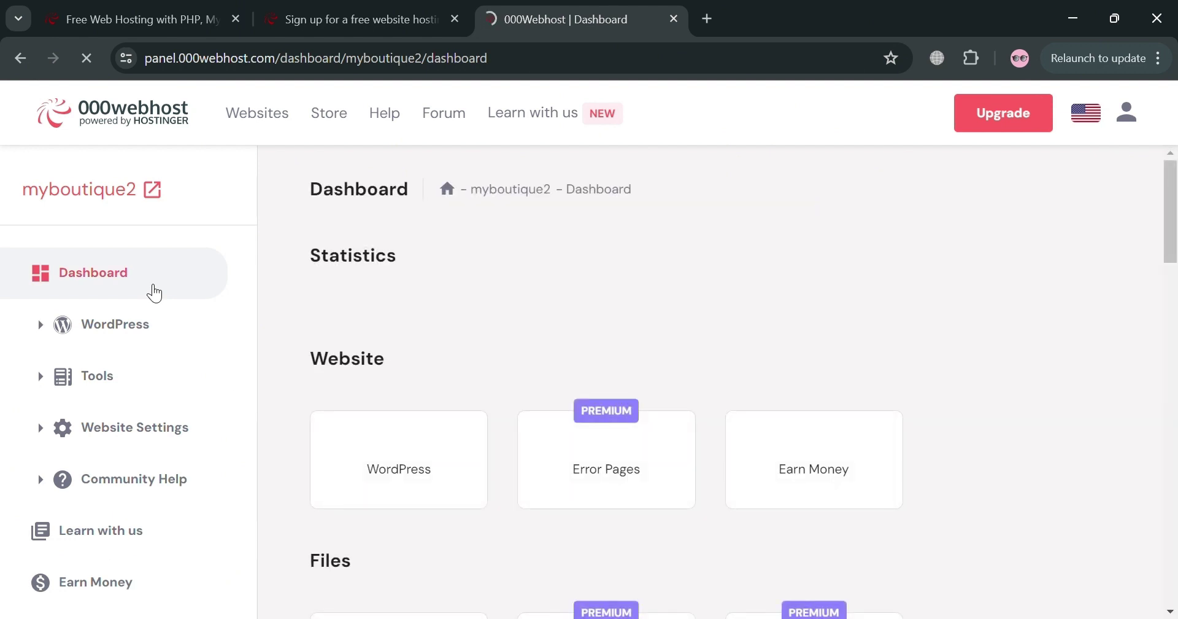
scroll(634, 379, "down", 2)
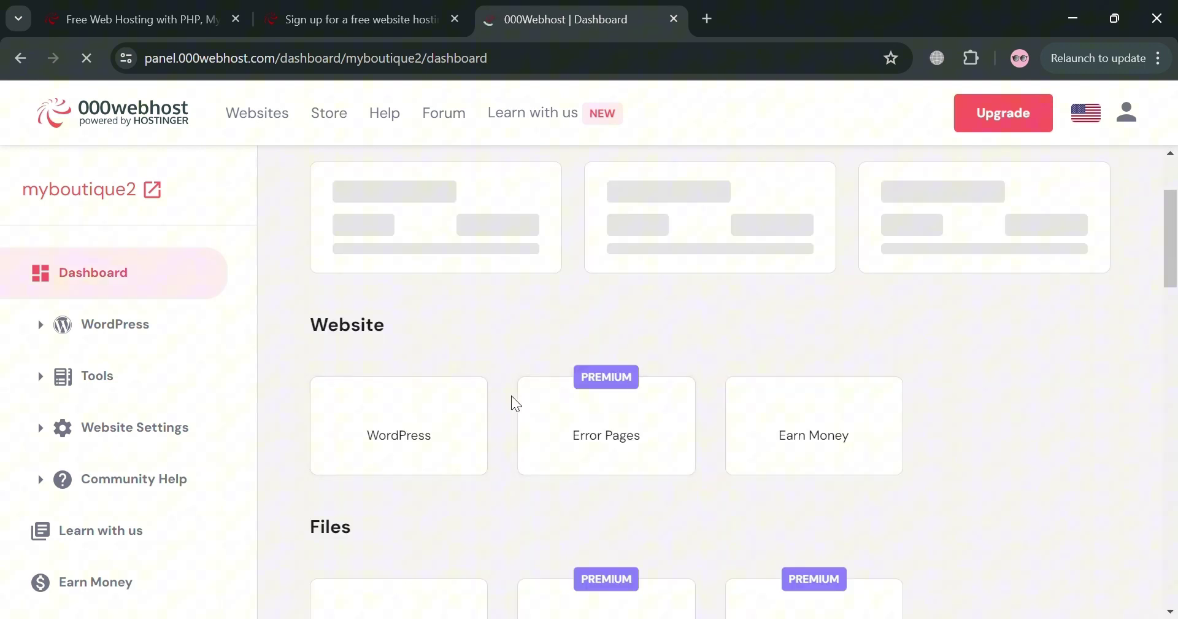
scroll(503, 373, "up", 2)
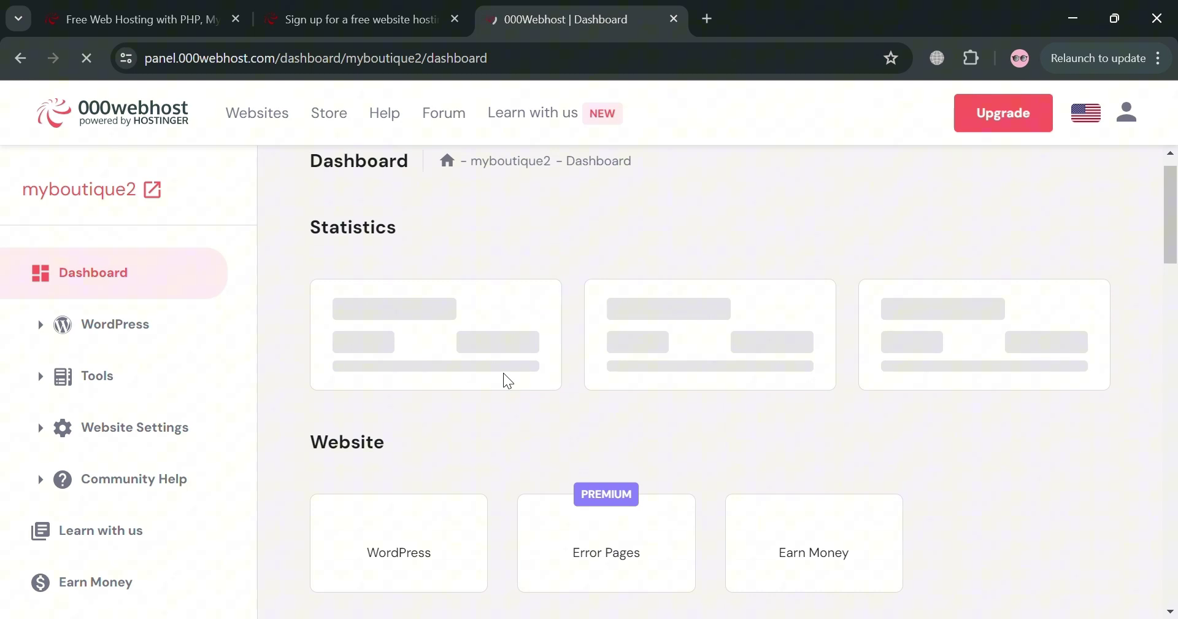
scroll(503, 373, "down", 1)
scroll(504, 373, "up", 1)
scroll(824, 454, "down", 5)
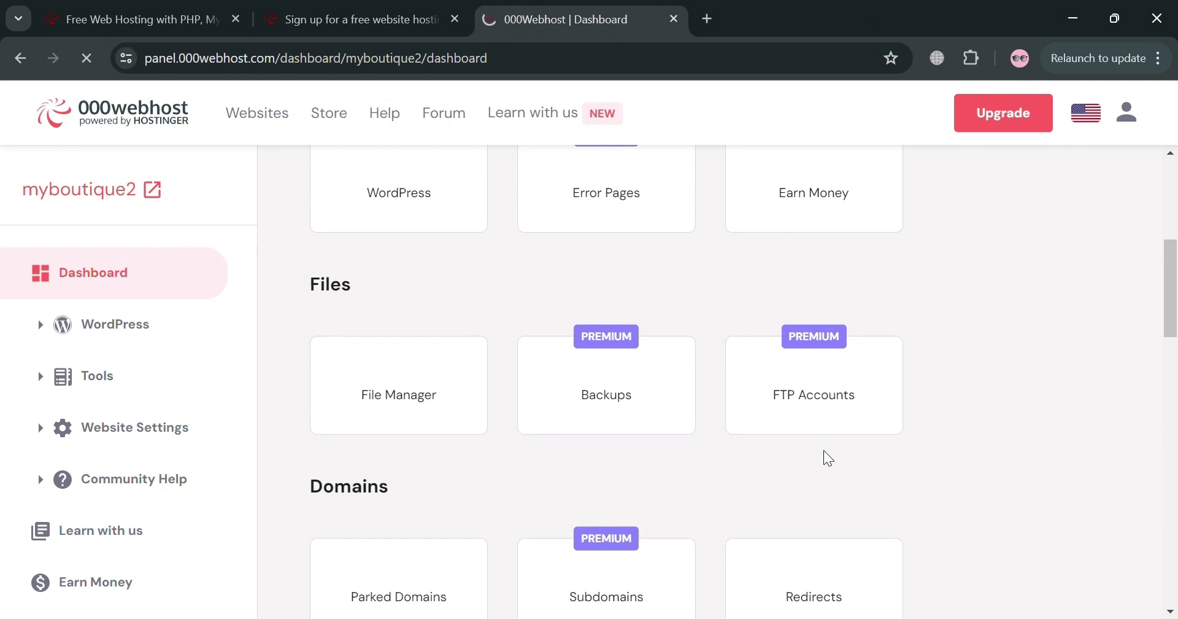
scroll(824, 450, "down", 3)
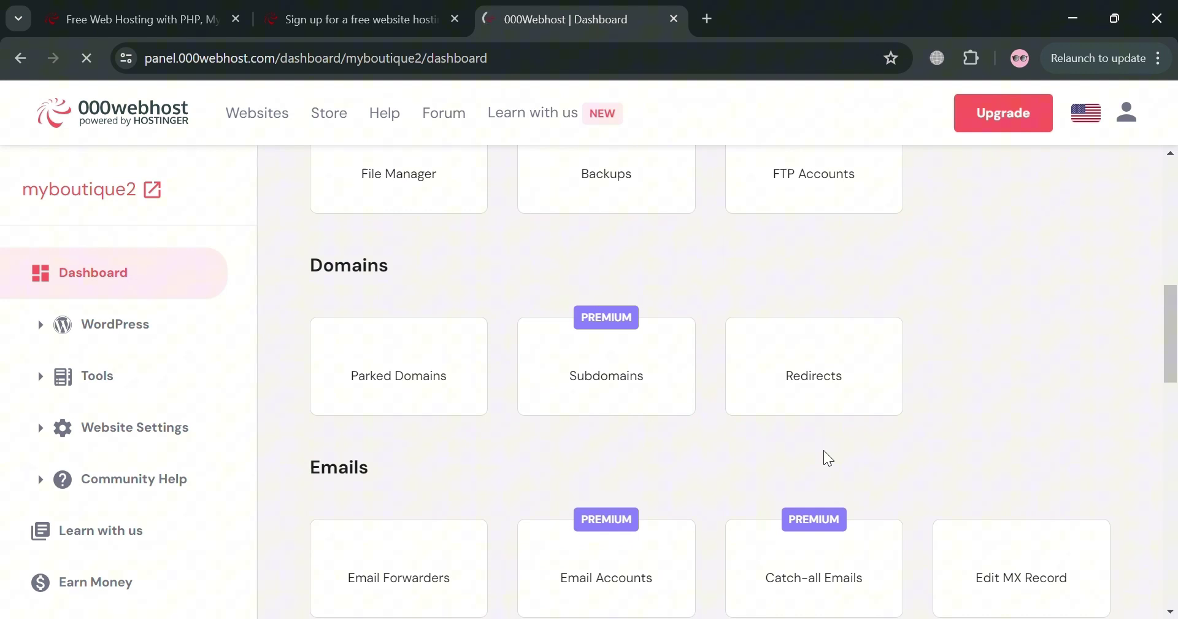
scroll(824, 450, "down", 3)
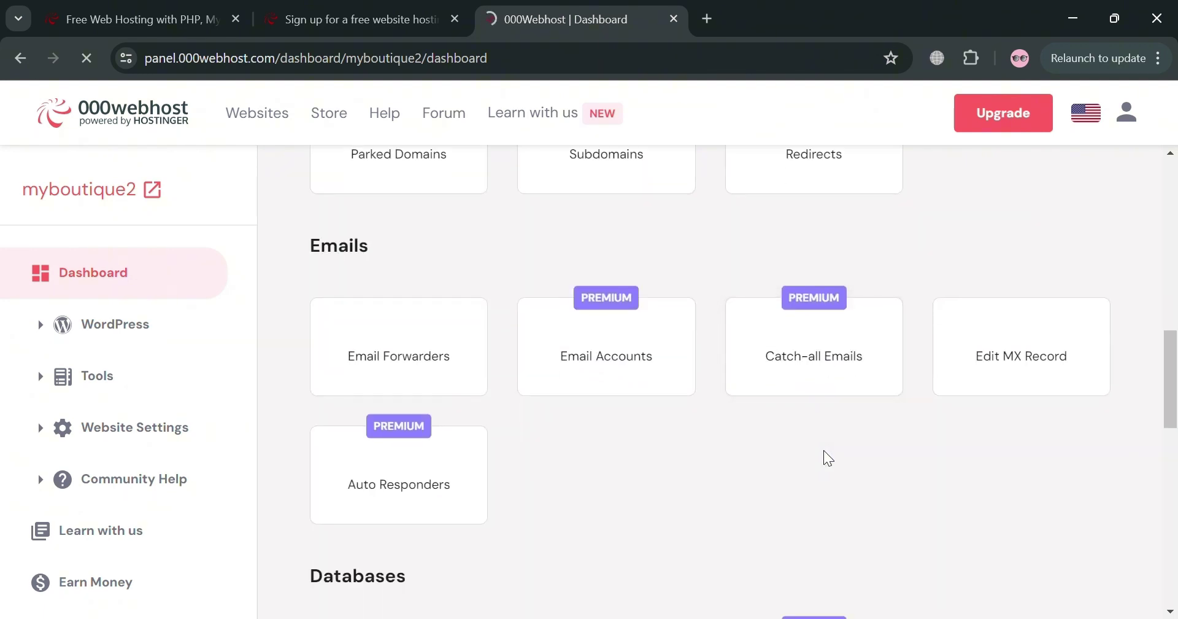
scroll(824, 450, "down", 6)
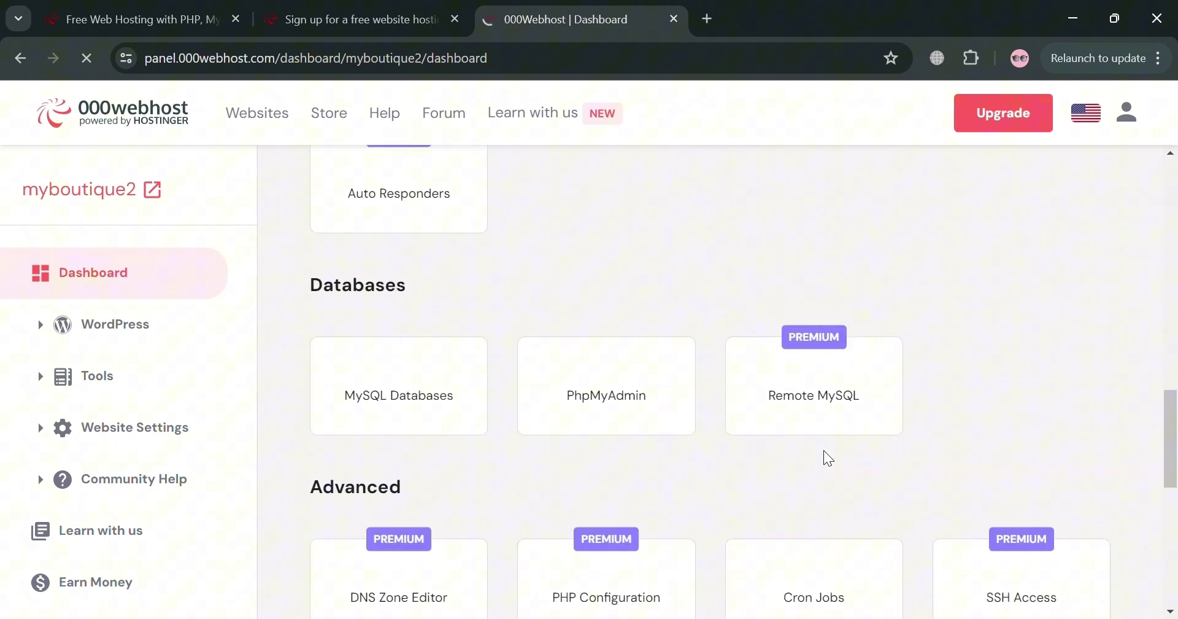
scroll(824, 451, "down", 6)
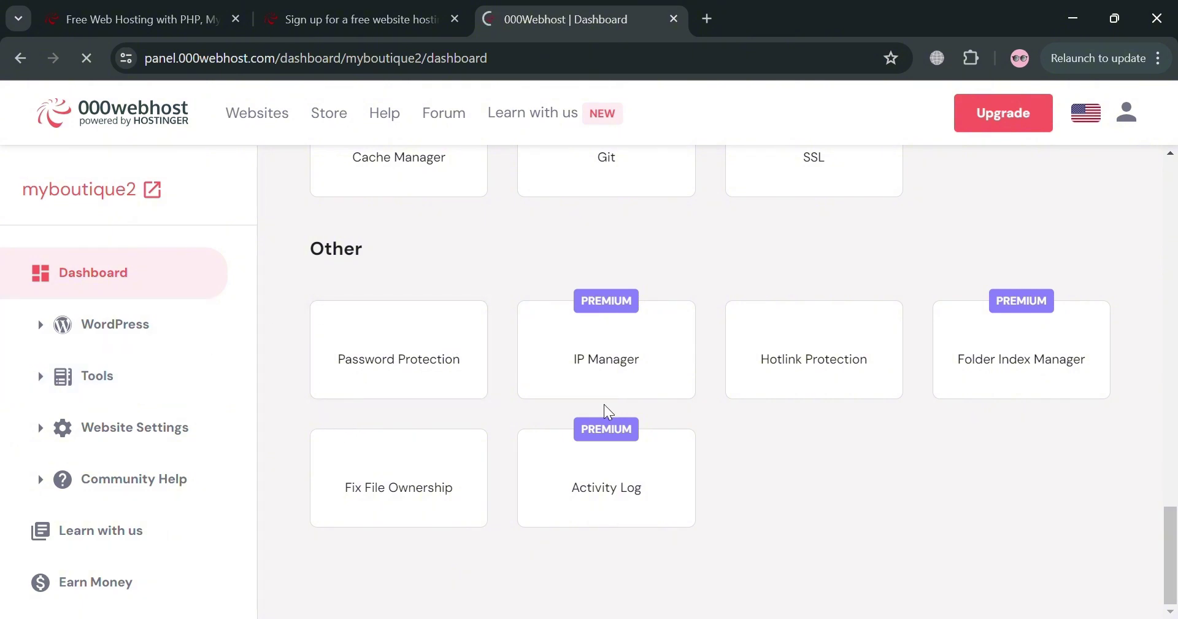
scroll(604, 404, "up", 3)
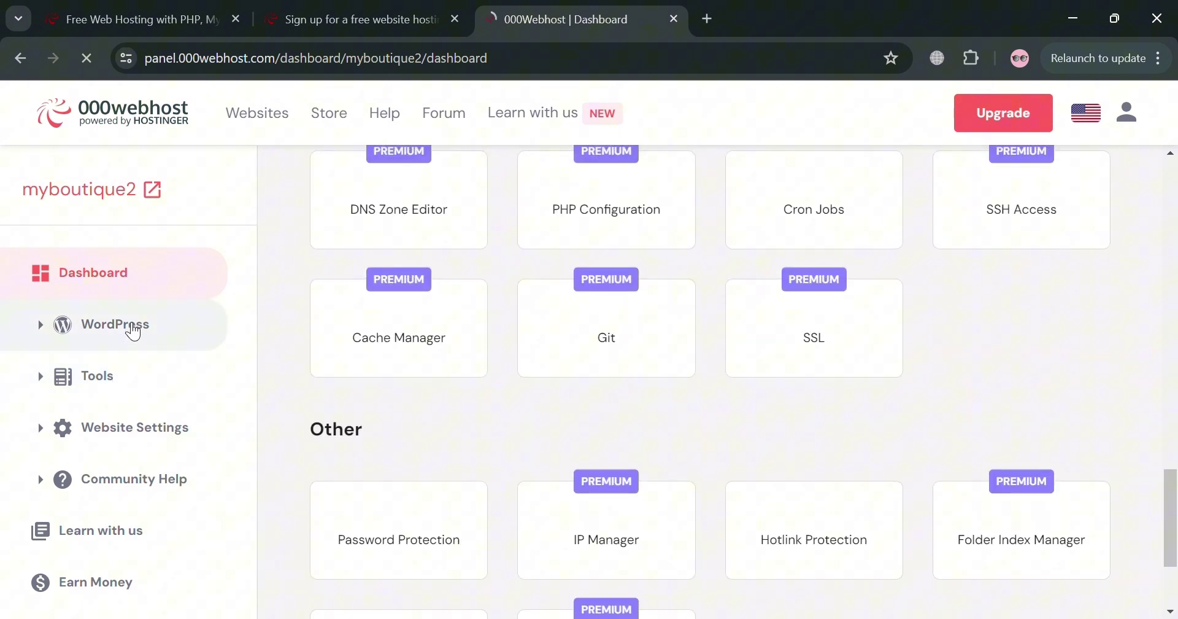
scroll(584, 345, "up", 20)
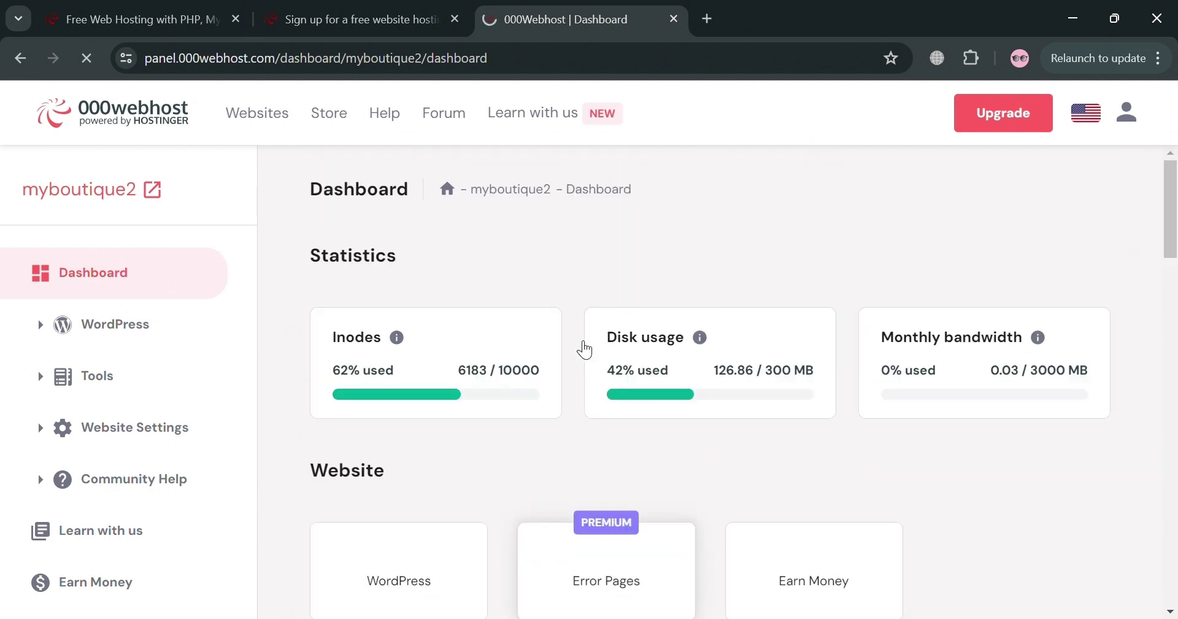
scroll(580, 344, "down", 7)
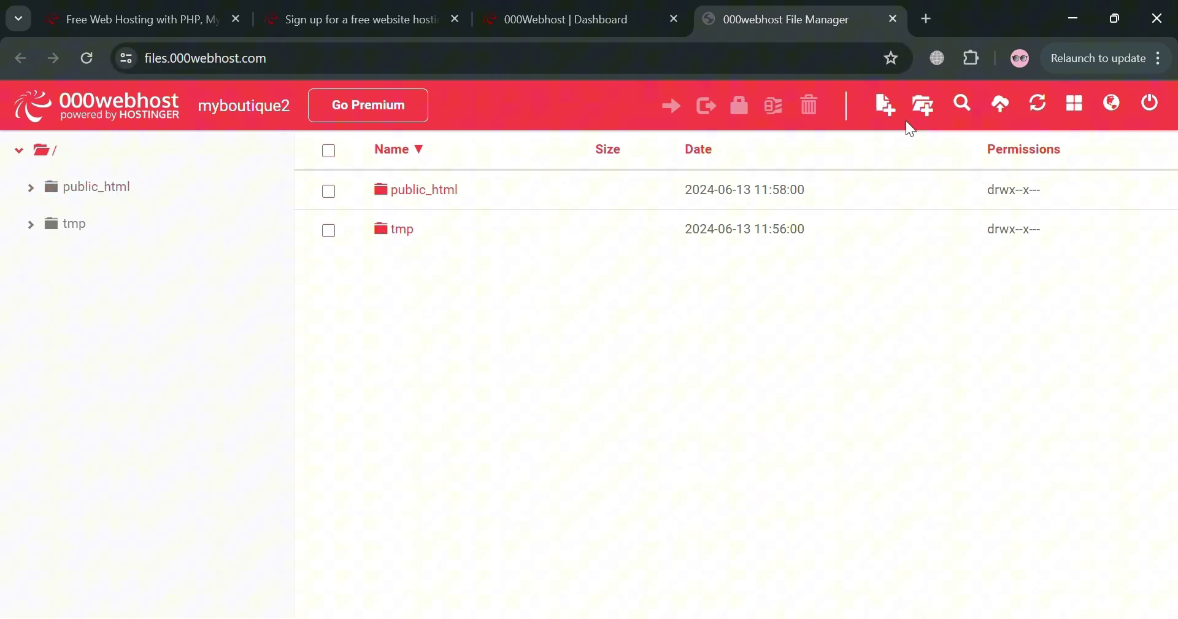
- Return to the 000Webhost Dashboard tab from the File Manager
left_click(588, 7)
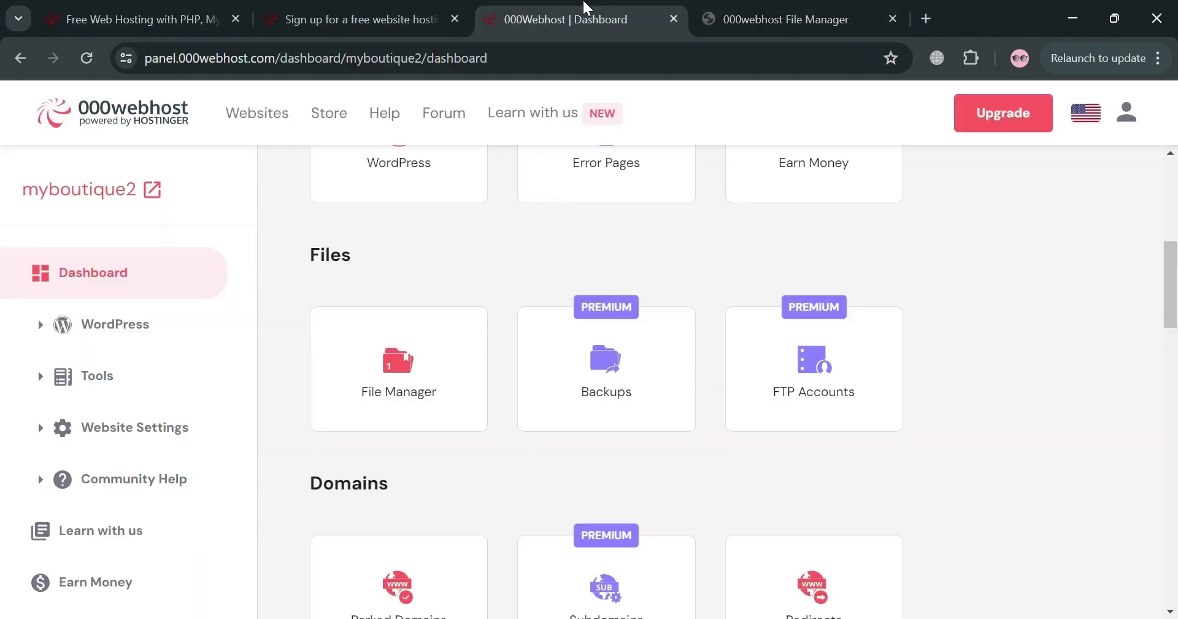
- Close the File Manager tab and scroll back to the top of the dashboard
left_click(893, 19)
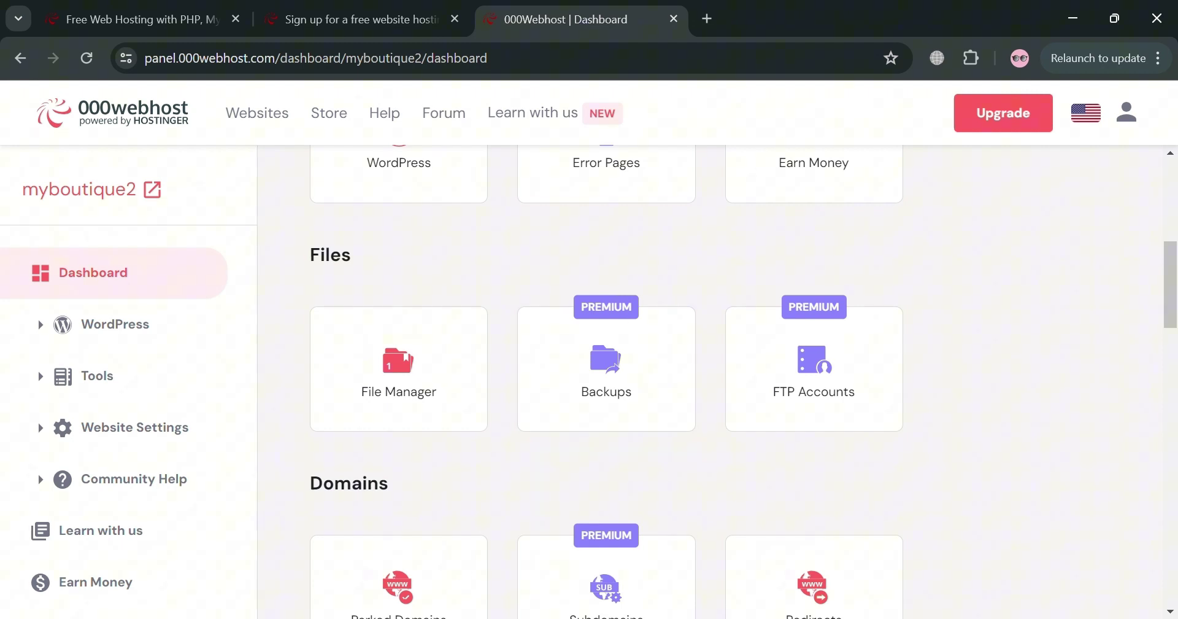
scroll(554, 494, "down", 1)
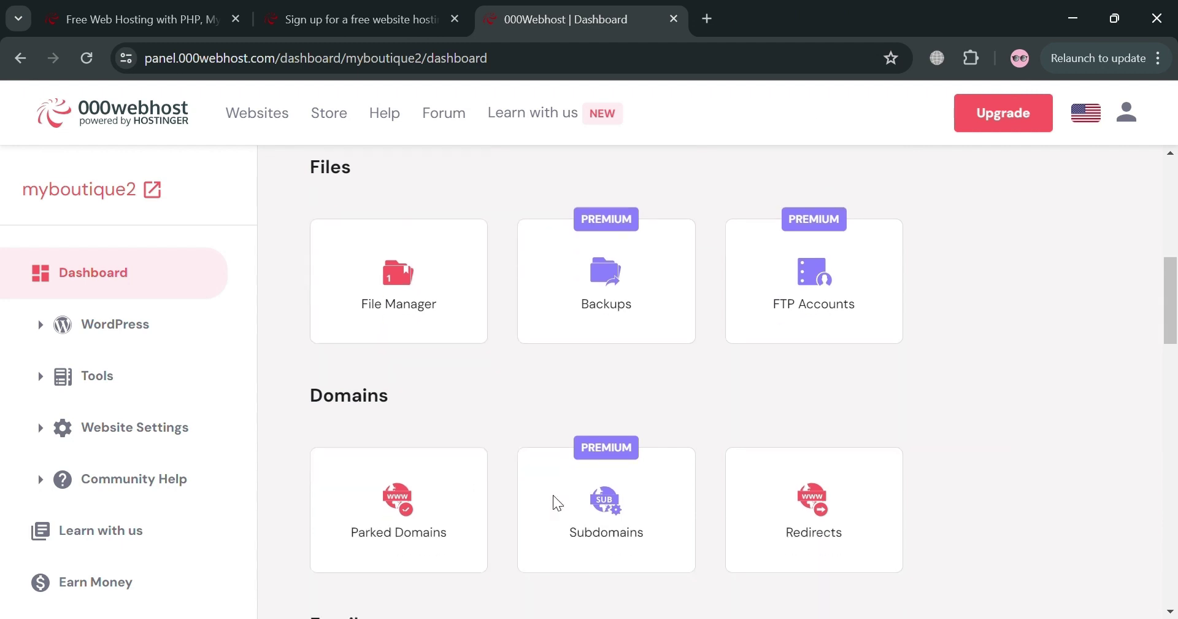
scroll(553, 495, "up", 3)
scroll(553, 494, "up", 3)
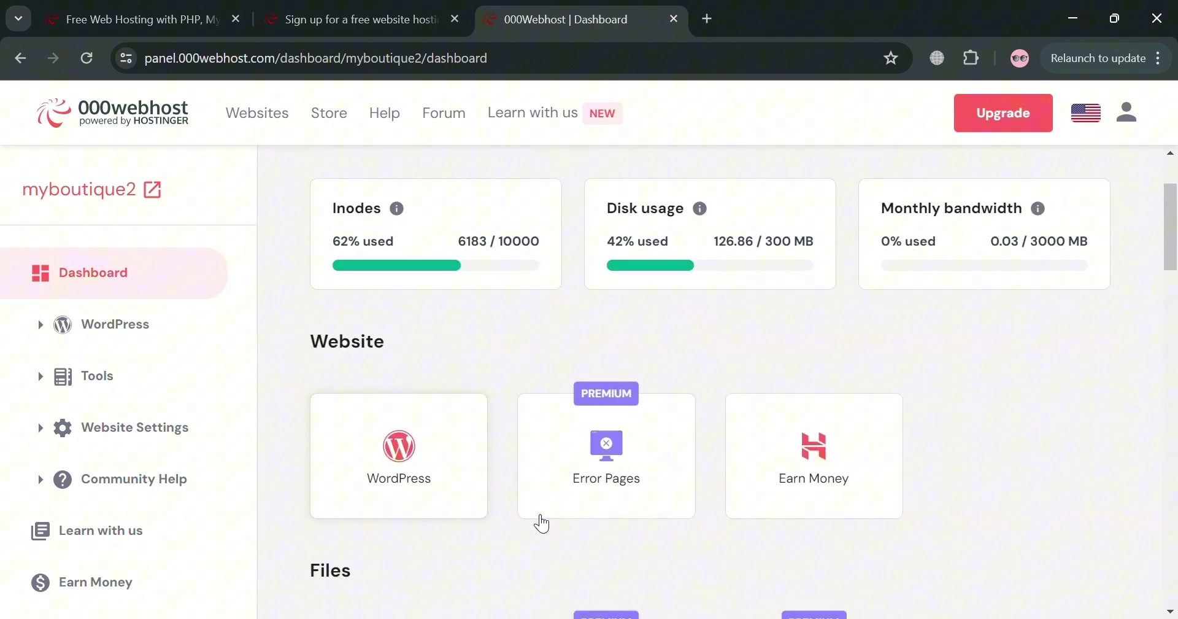
scroll(555, 524, "up", 1)
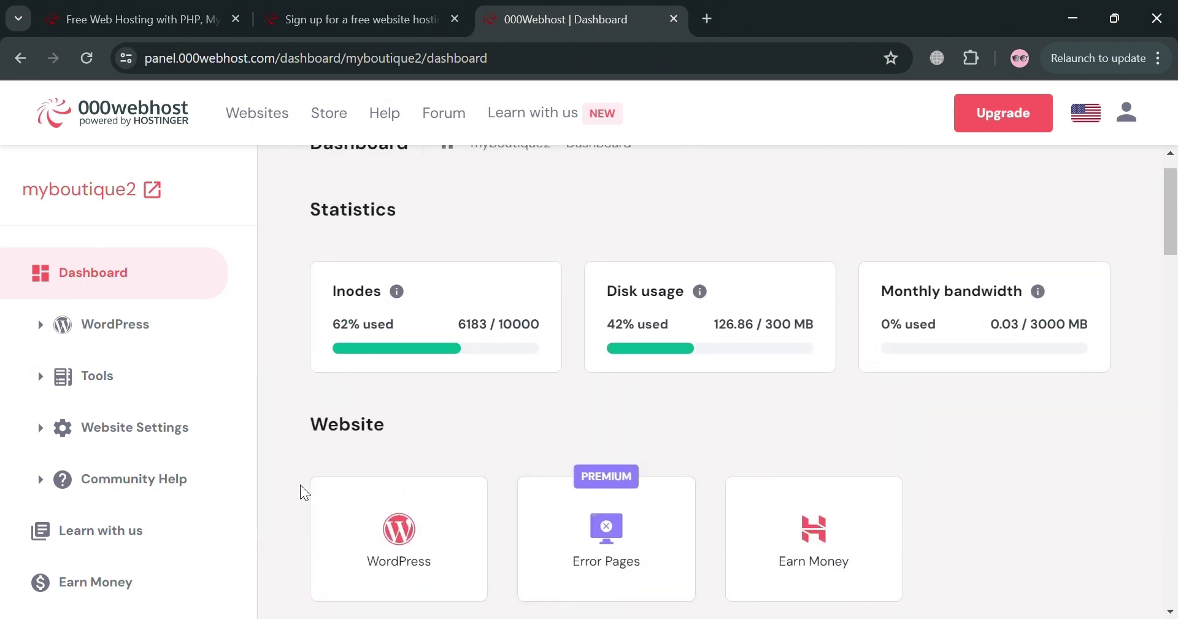
- Expand Tools and open Set Web Address to view the Domains page
left_click(166, 350)
left_click(164, 422)
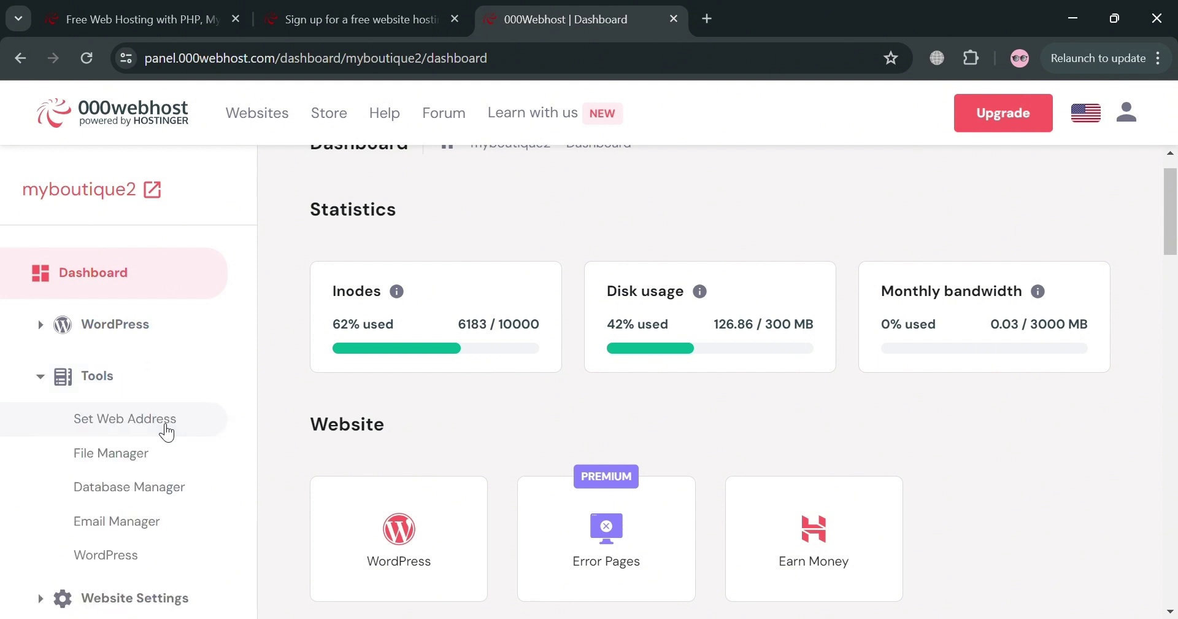
left_click(174, 428)
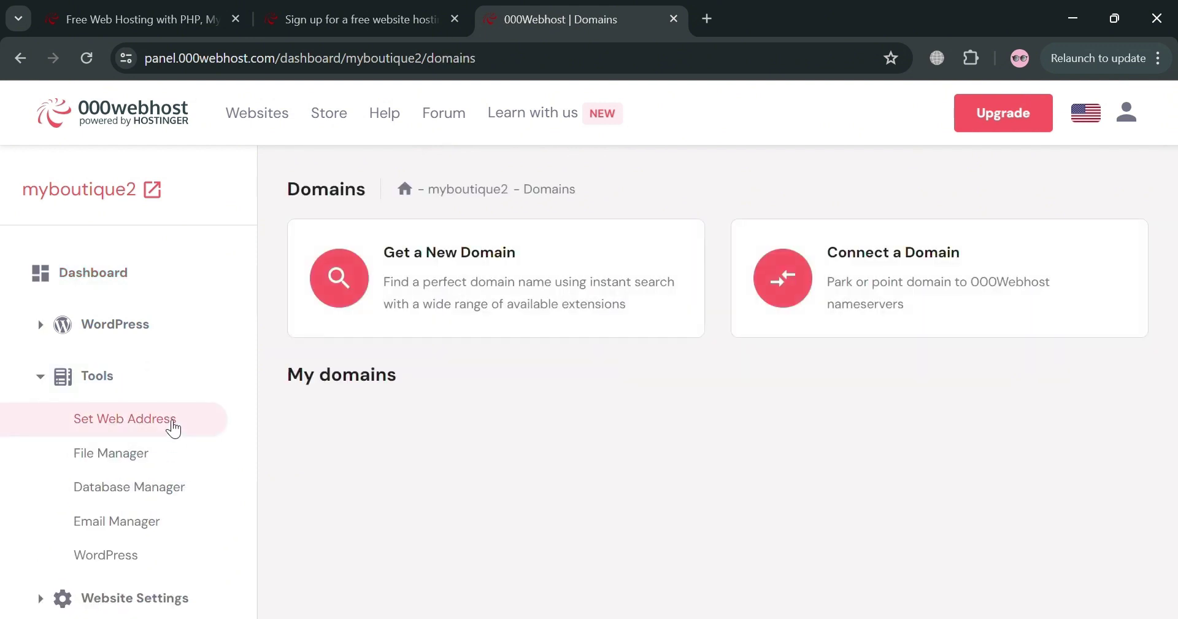
scroll(560, 448, "down", 3)
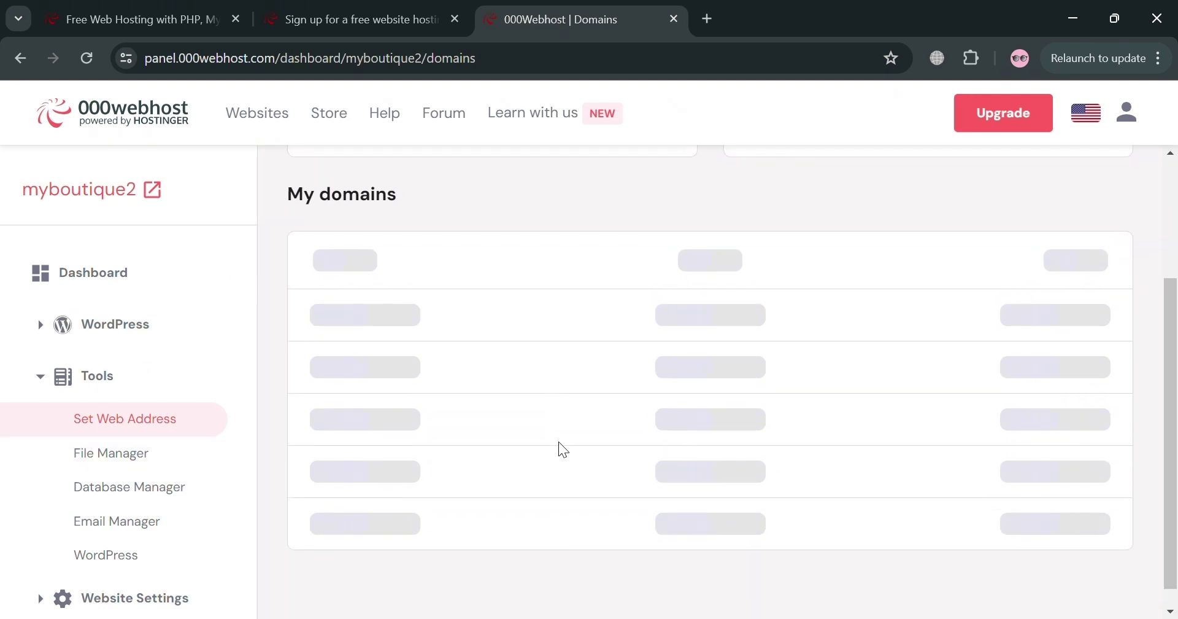
scroll(563, 450, "up", 1)
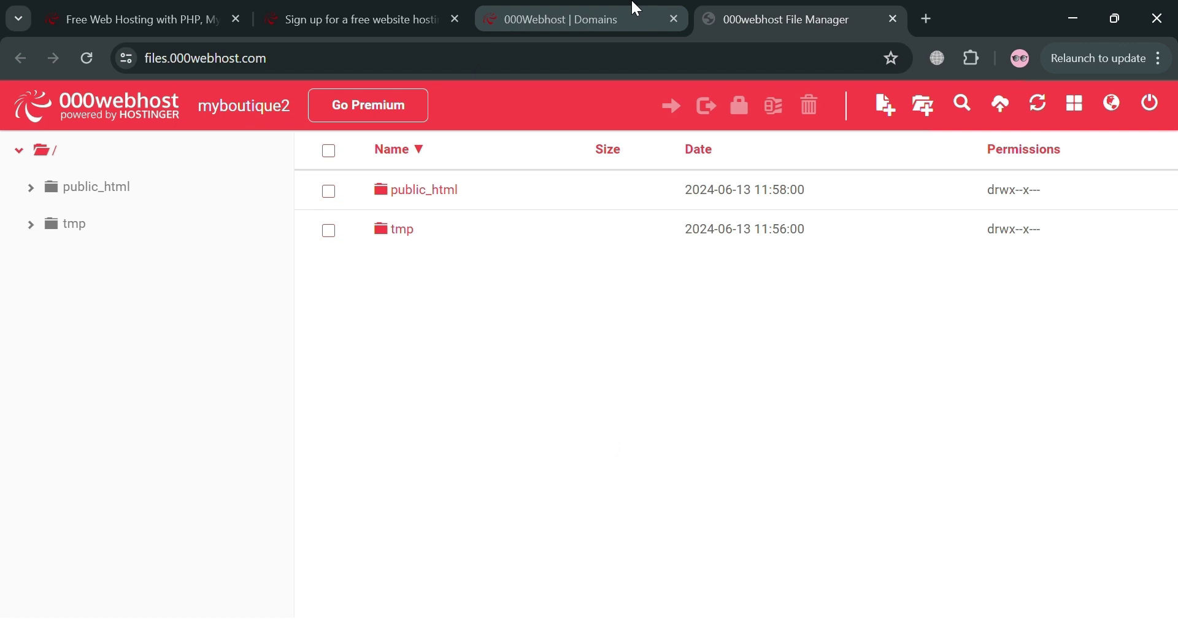
- Open the Database Manager listing the WordPress database, then swap Tools for Website Settings in the sidebar
left_click(637, 8)
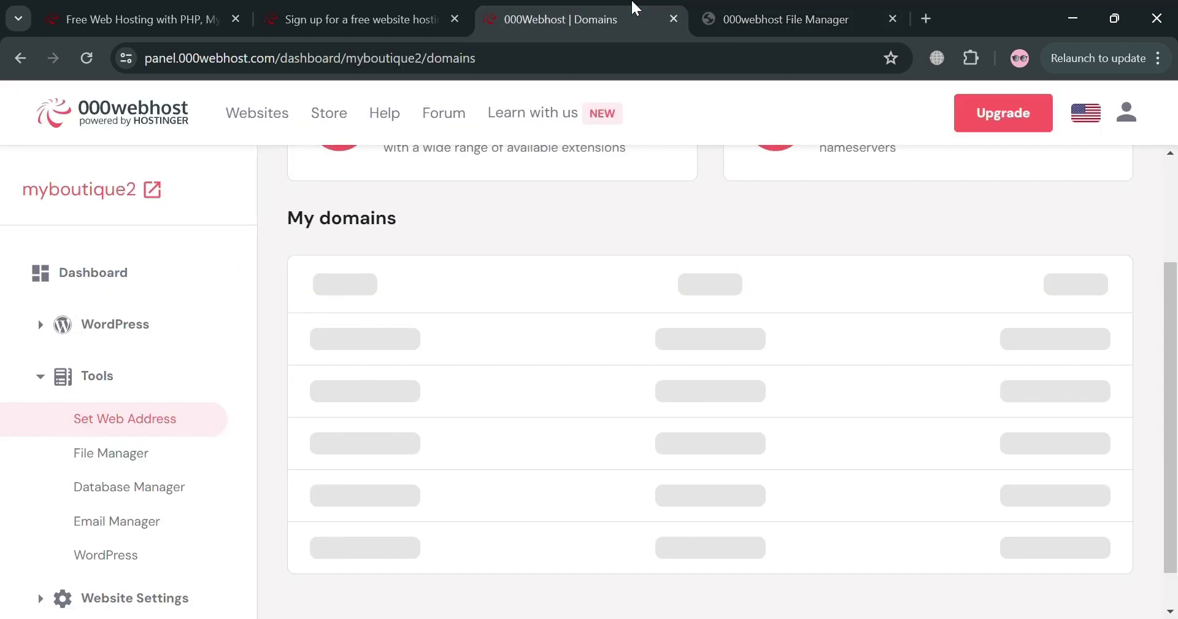
left_click(164, 502)
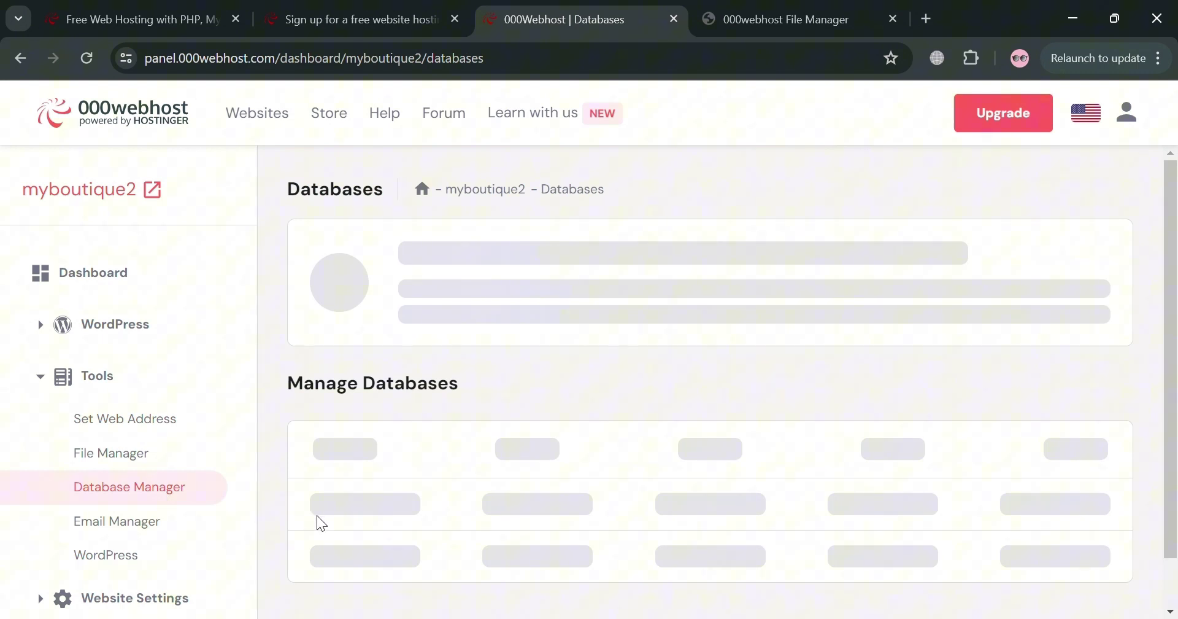
scroll(498, 491, "down", 1)
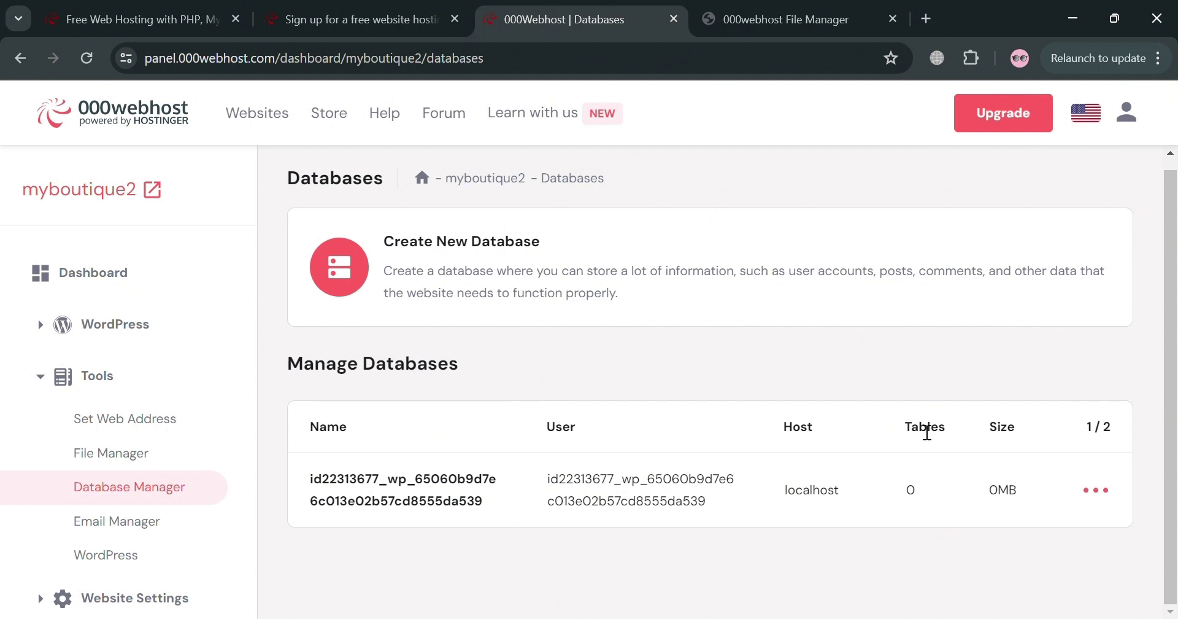
left_click(54, 391)
left_click(87, 443)
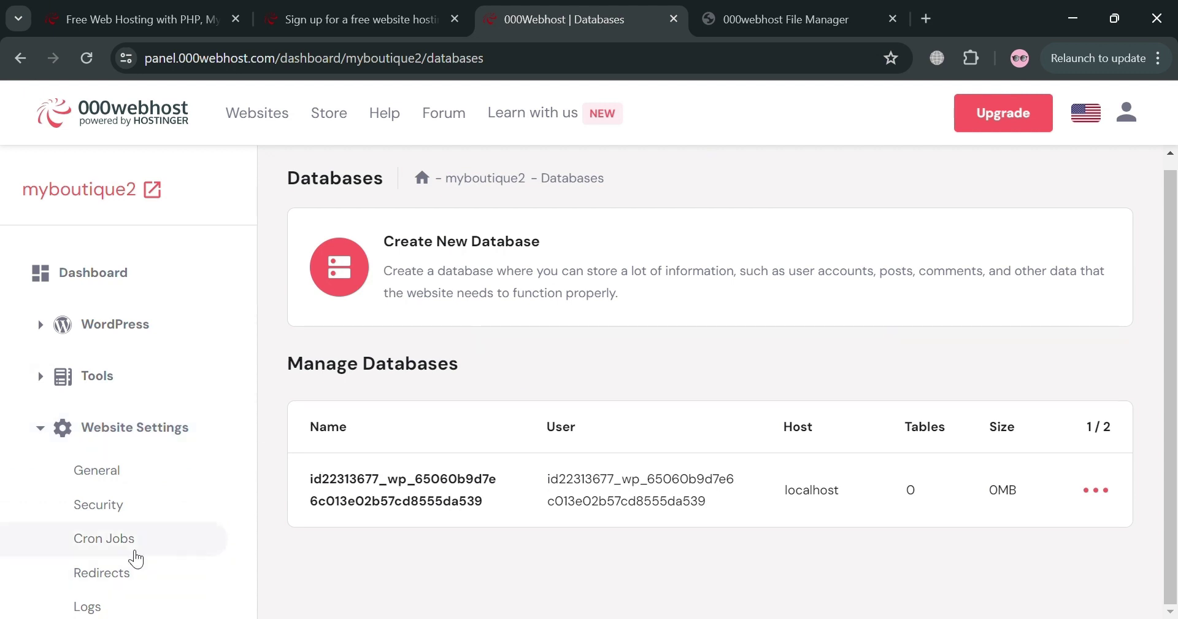
- Review General settings from FTP and PHP Version down to Reset and Delete, then open Security
left_click(124, 470)
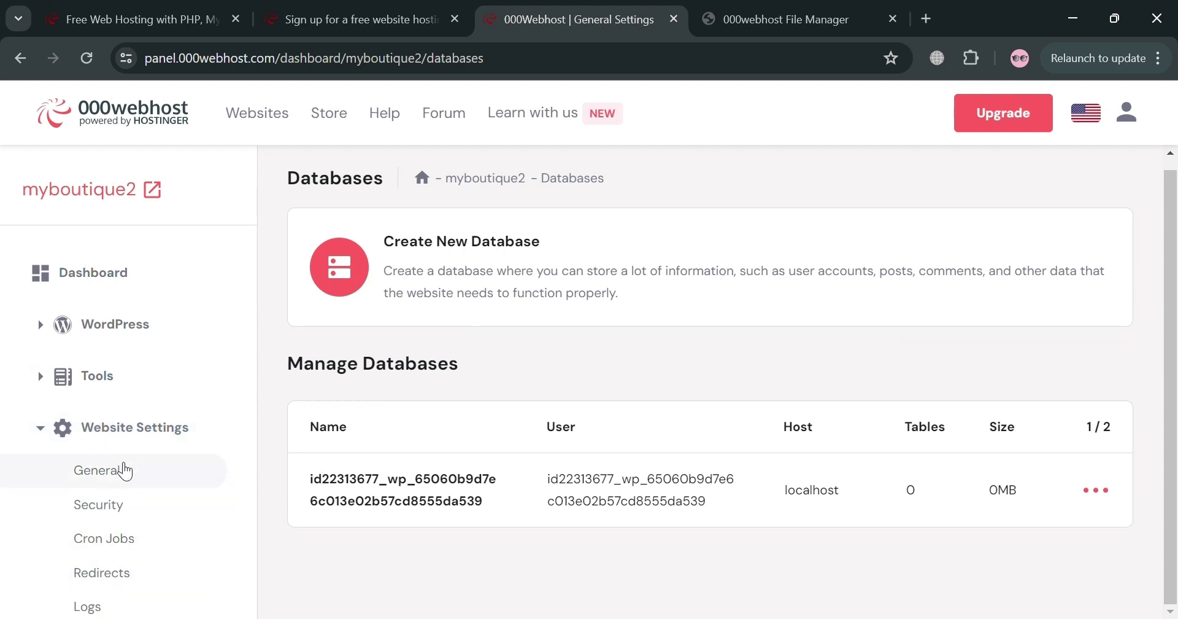
scroll(553, 442, "down", 3)
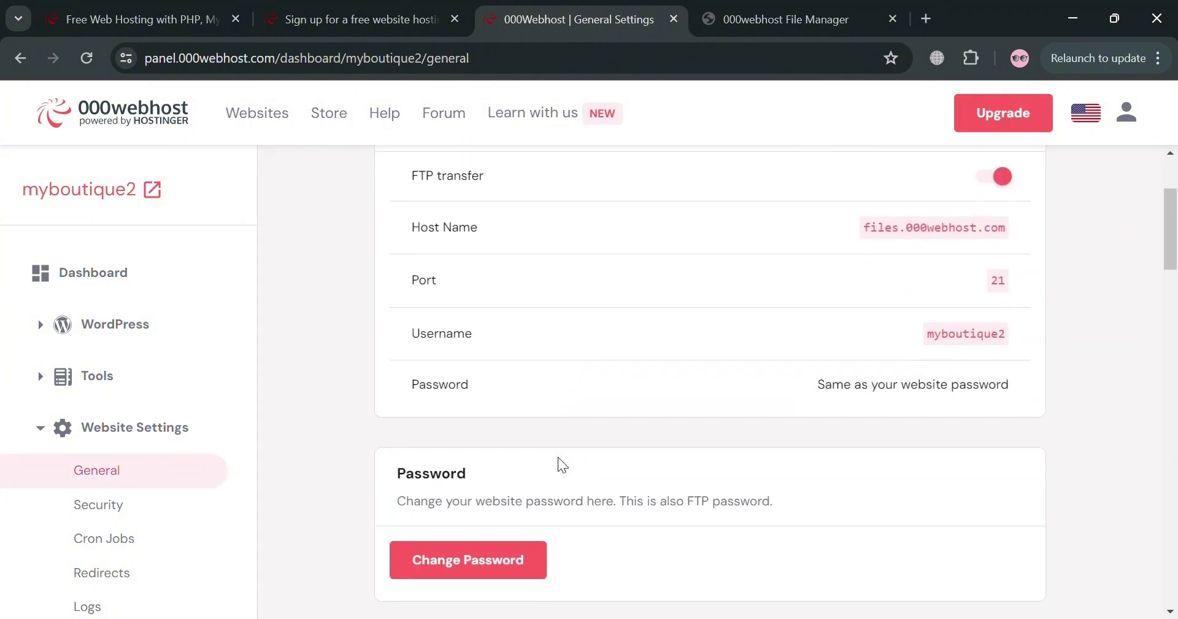
scroll(559, 458, "down", 1)
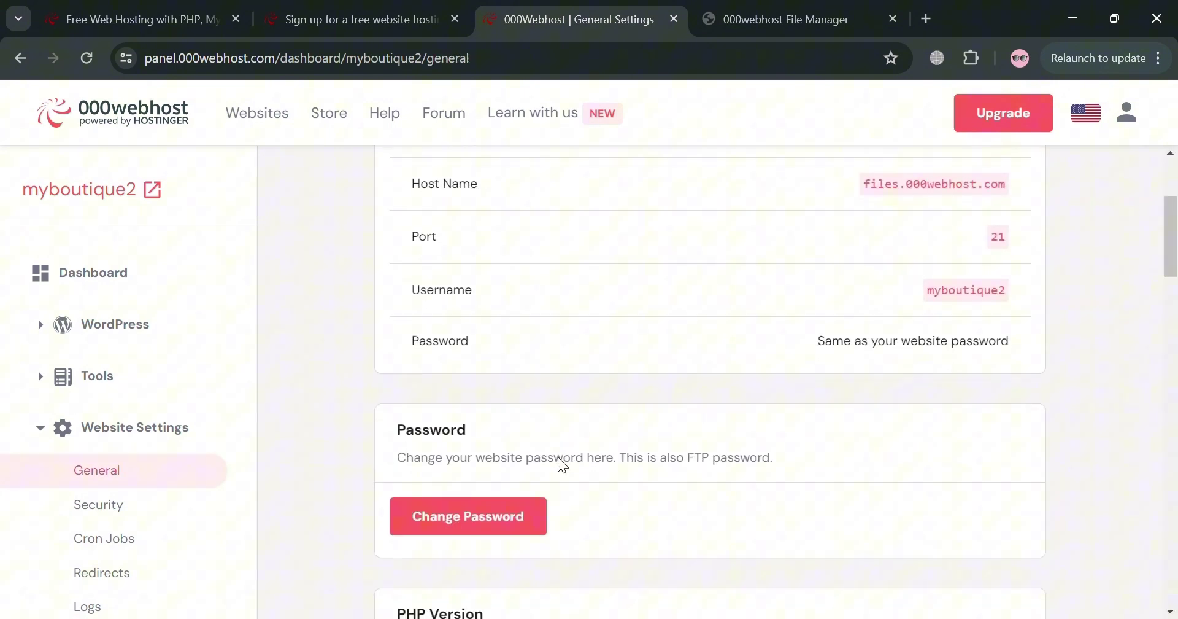
scroll(558, 457, "down", 3)
scroll(523, 405, "down", 3)
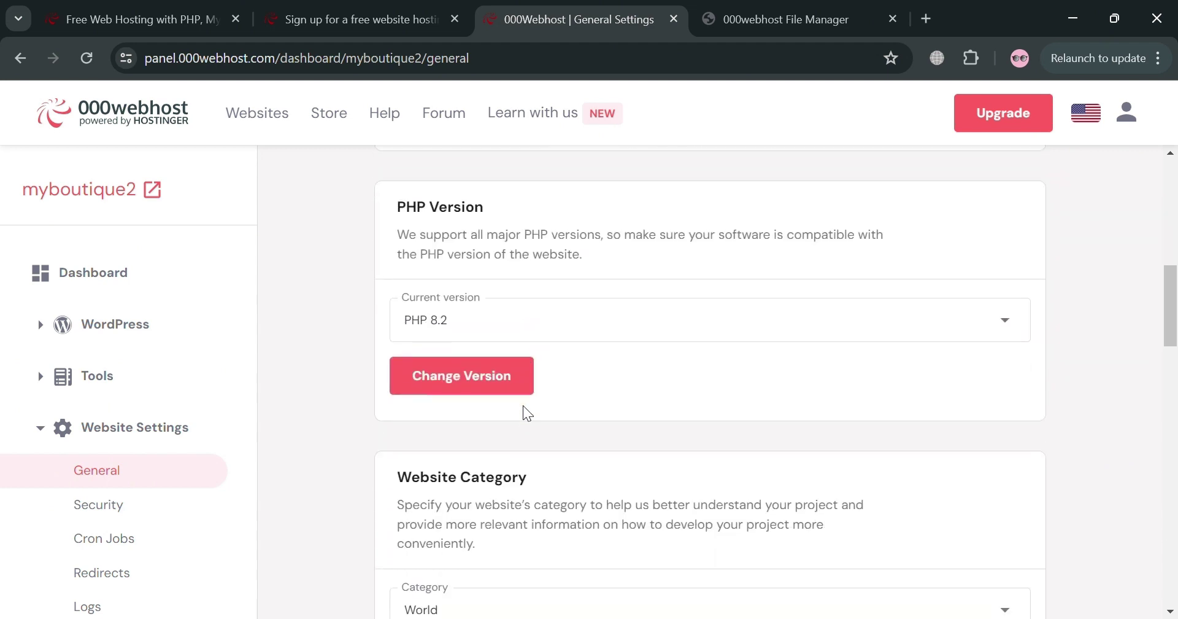
scroll(523, 406, "down", 4)
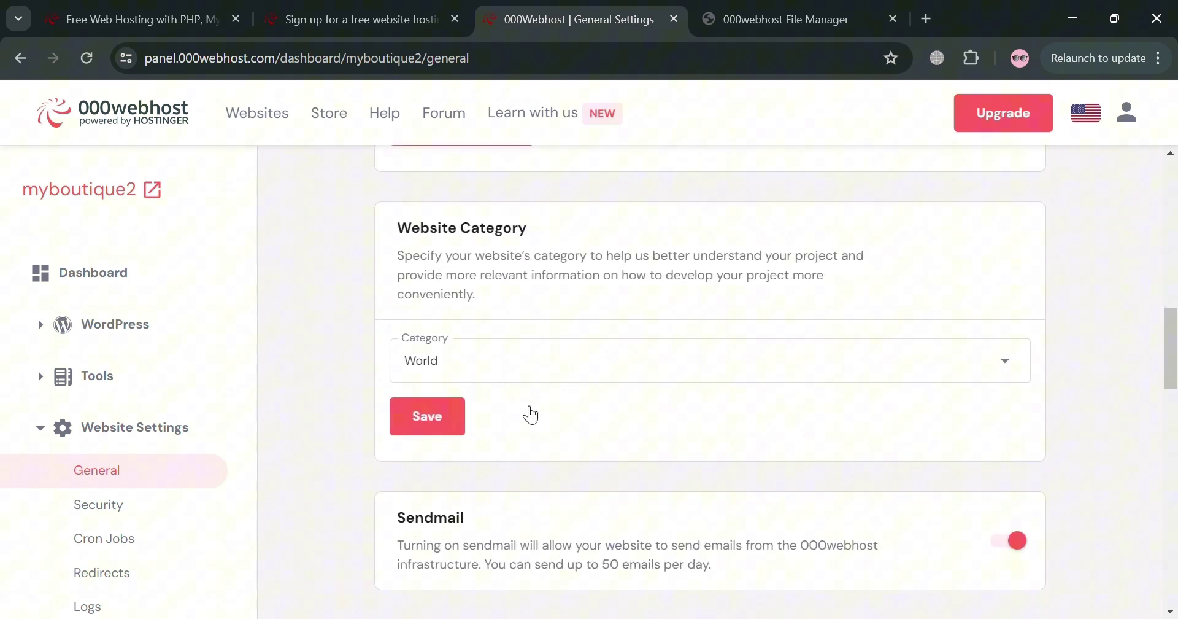
scroll(531, 414, "down", 3)
scroll(532, 414, "down", 1)
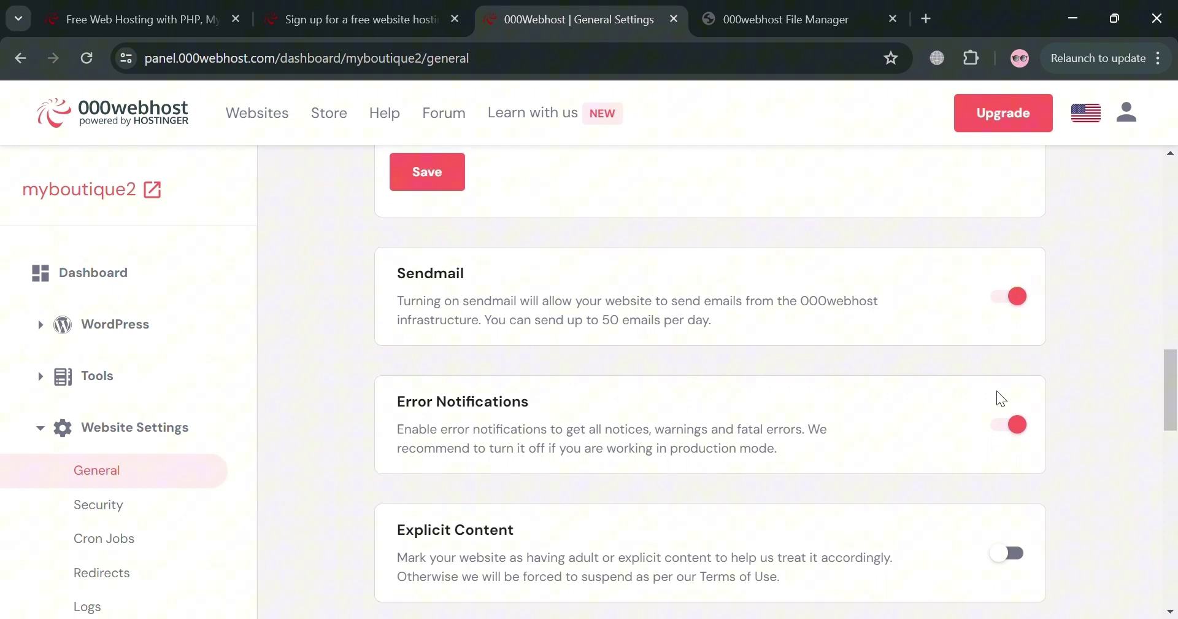
scroll(997, 392, "down", 3)
scroll(997, 391, "down", 2)
scroll(997, 390, "down", 3)
scroll(997, 390, "down", 5)
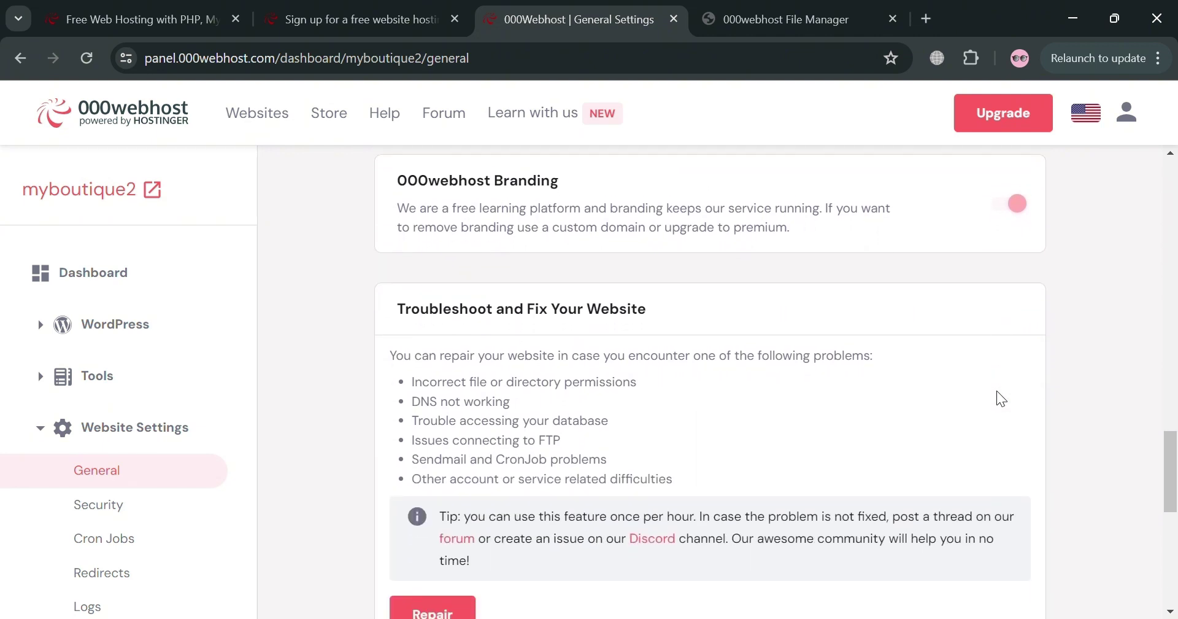
scroll(997, 391, "down", 5)
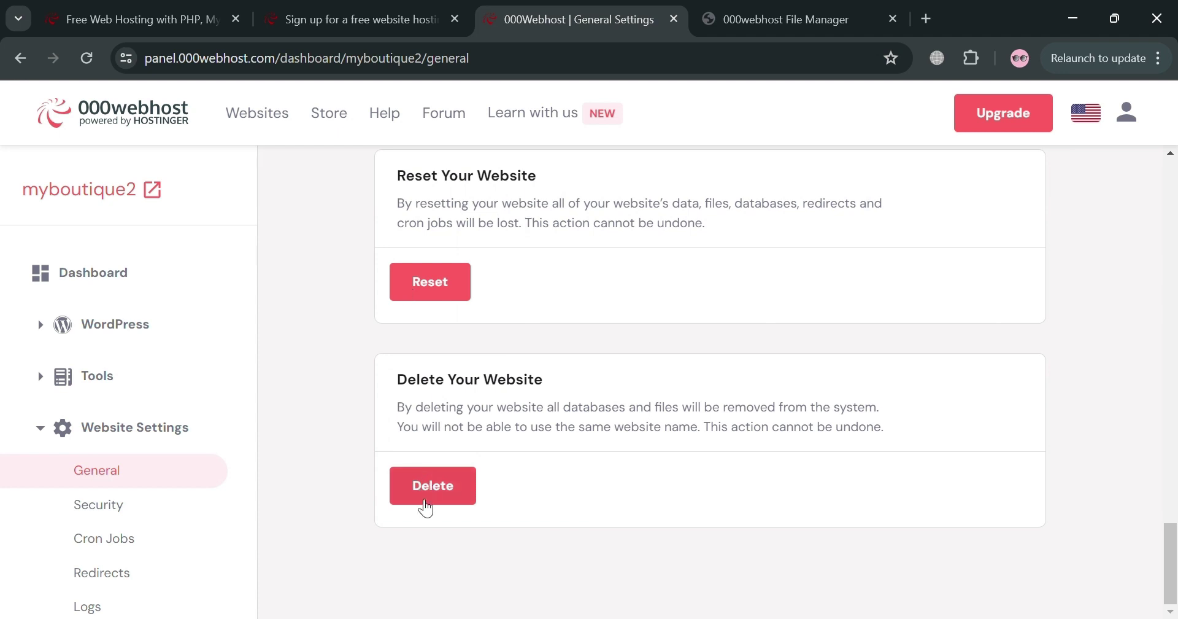
left_click(145, 512)
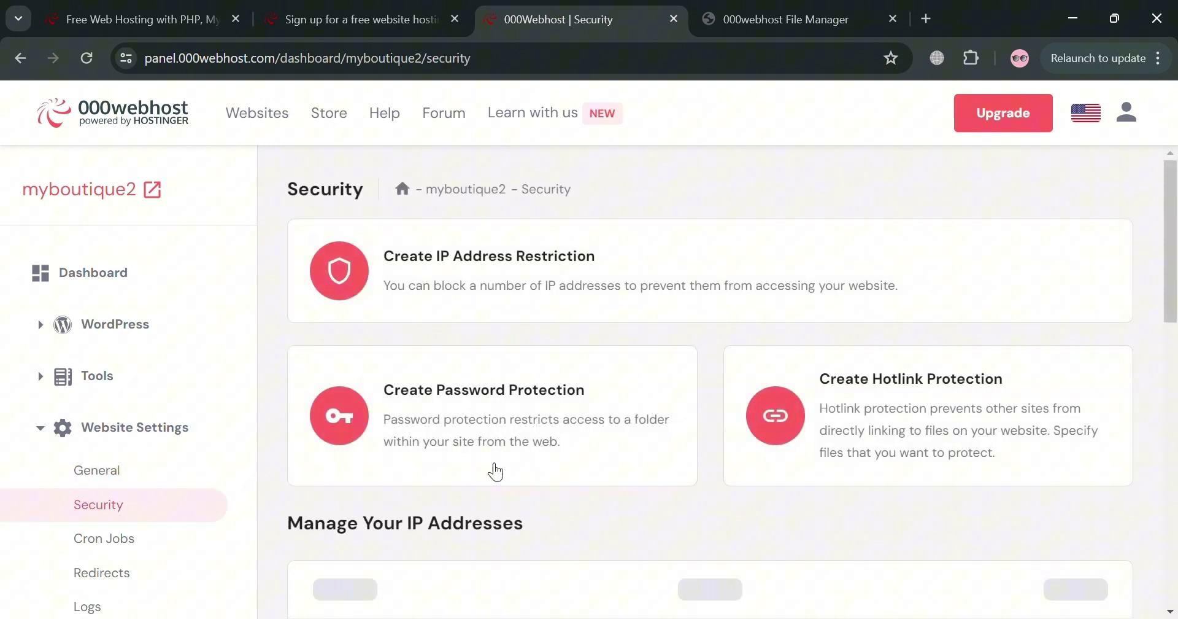
- Scroll the Security page's protection options and collapse the Website Settings group
scroll(563, 443, "down", 4)
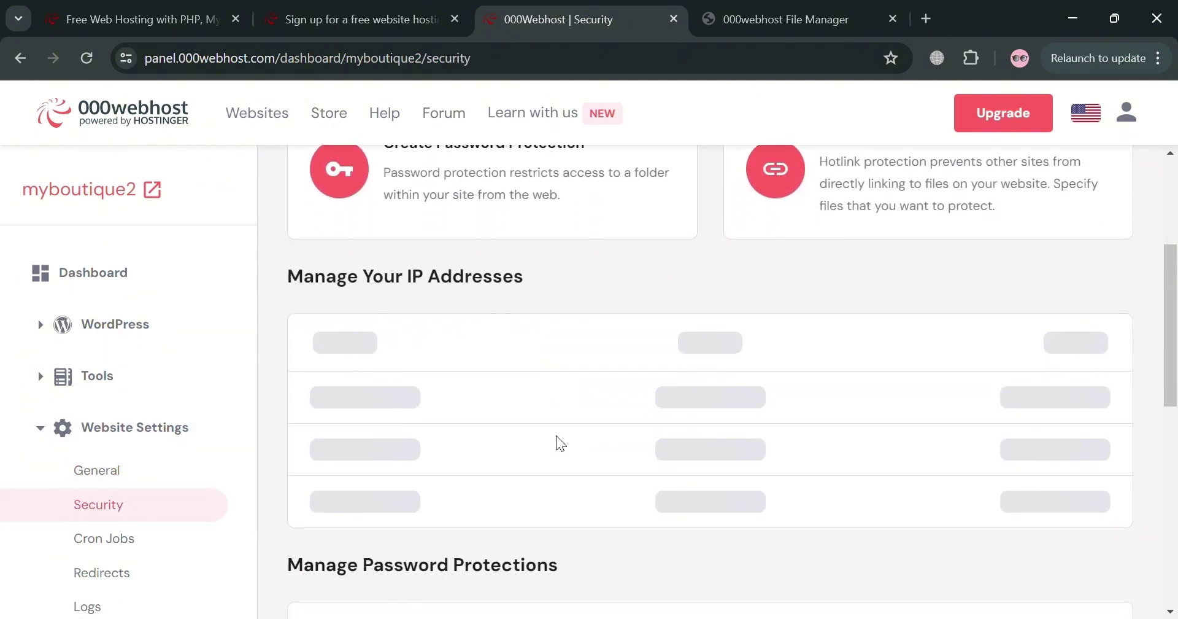
scroll(563, 443, "up", 4)
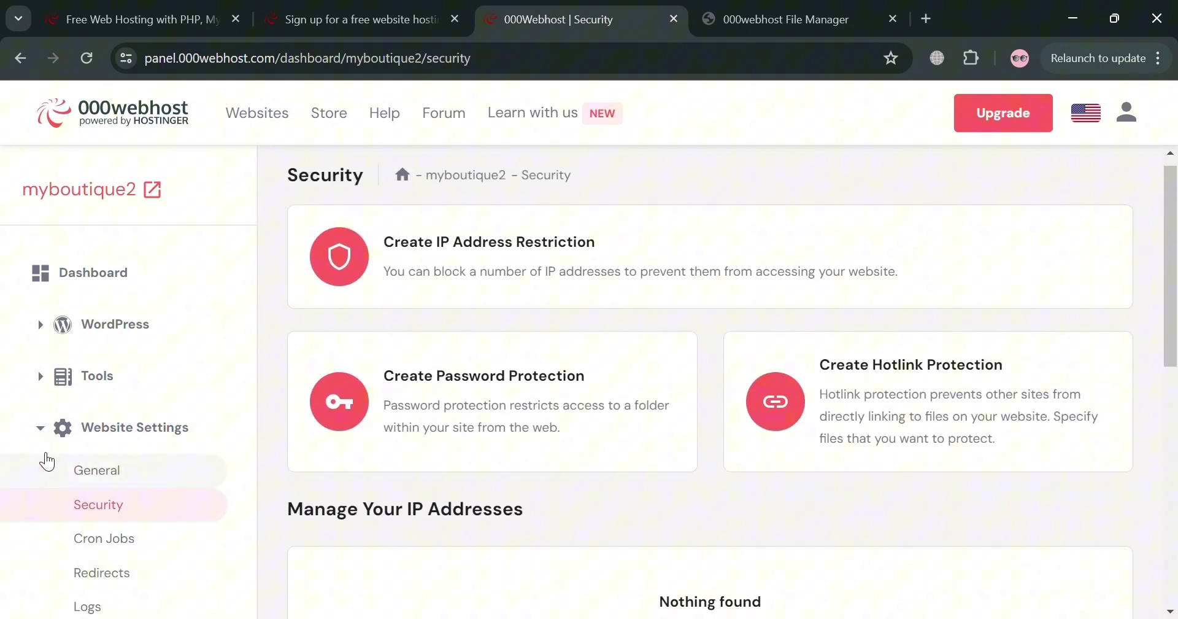
left_click(48, 432)
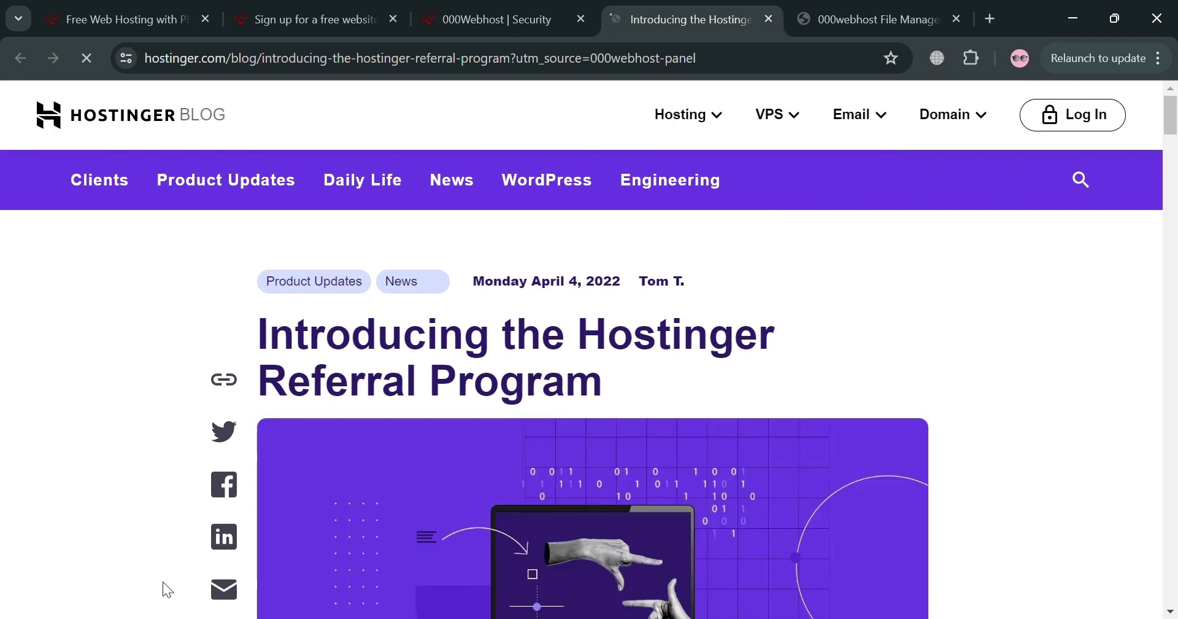
- Read the 'Introducing the Hostinger Referral Program' article down to the author card and back up
scroll(163, 581, "down", 3)
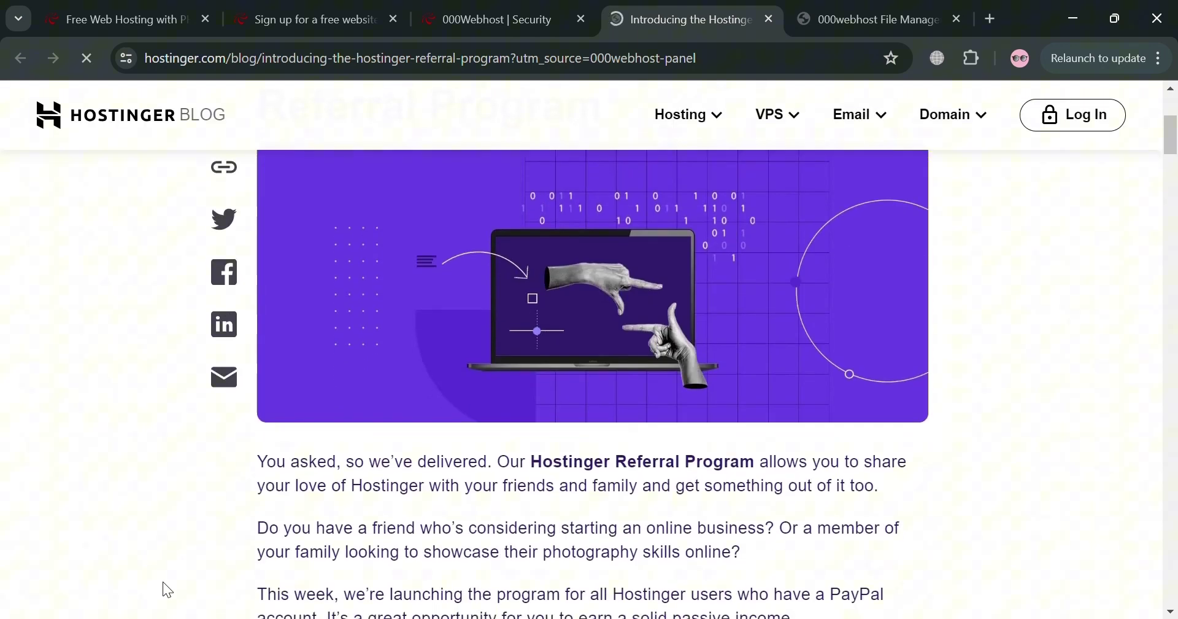
scroll(164, 580, "down", 8)
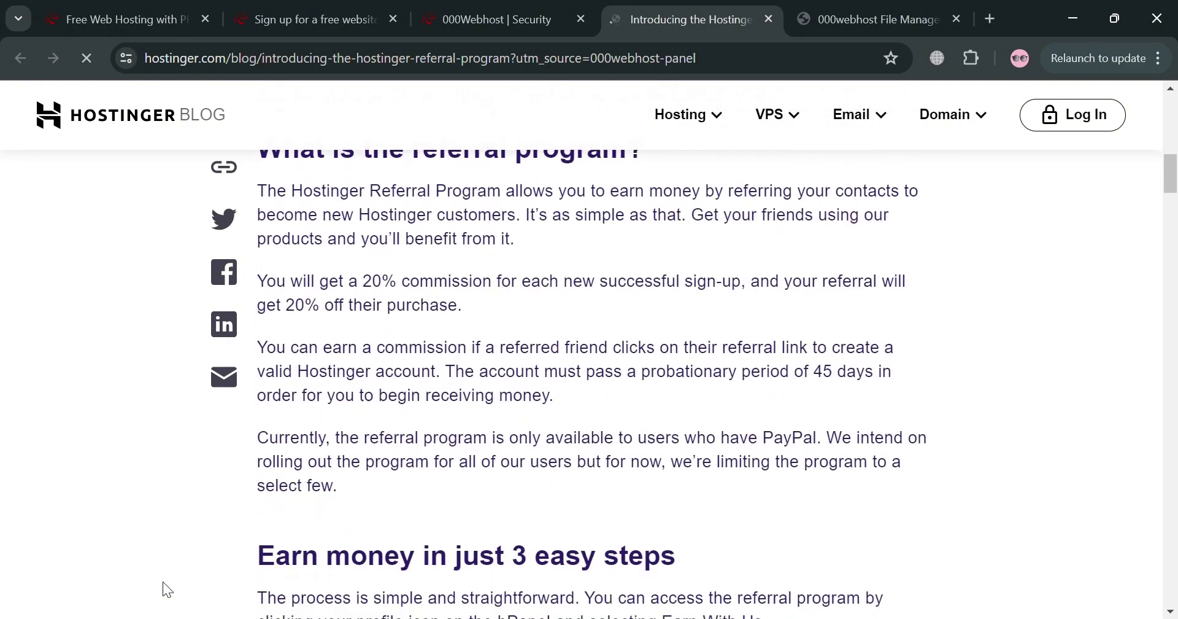
scroll(163, 583, "down", 4)
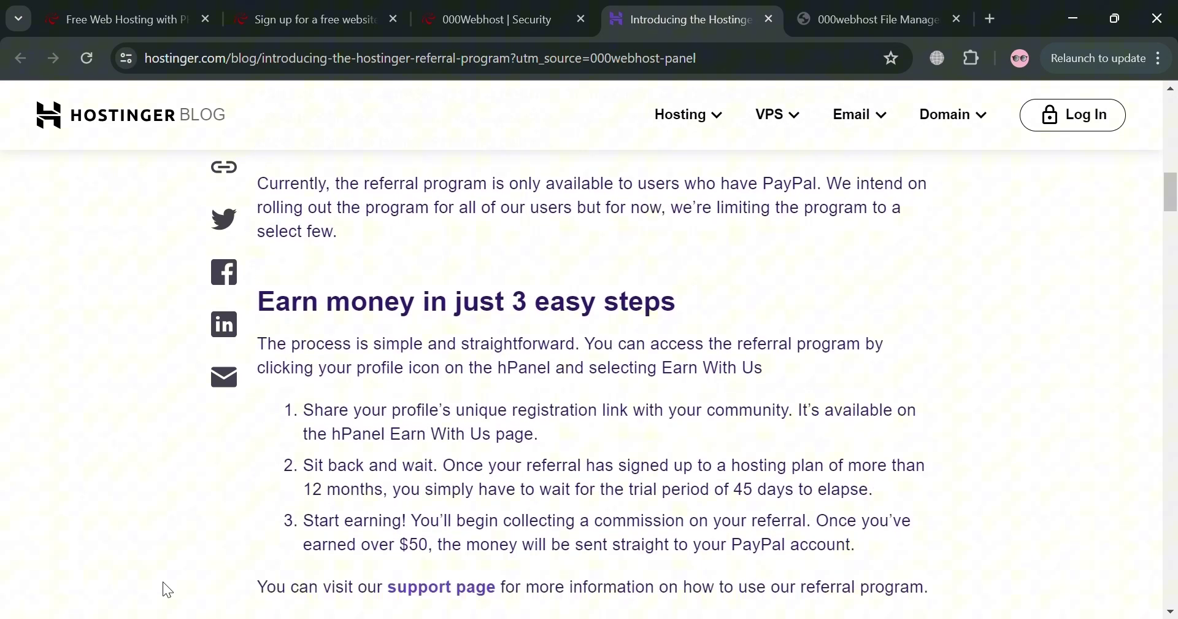
scroll(163, 582, "down", 7)
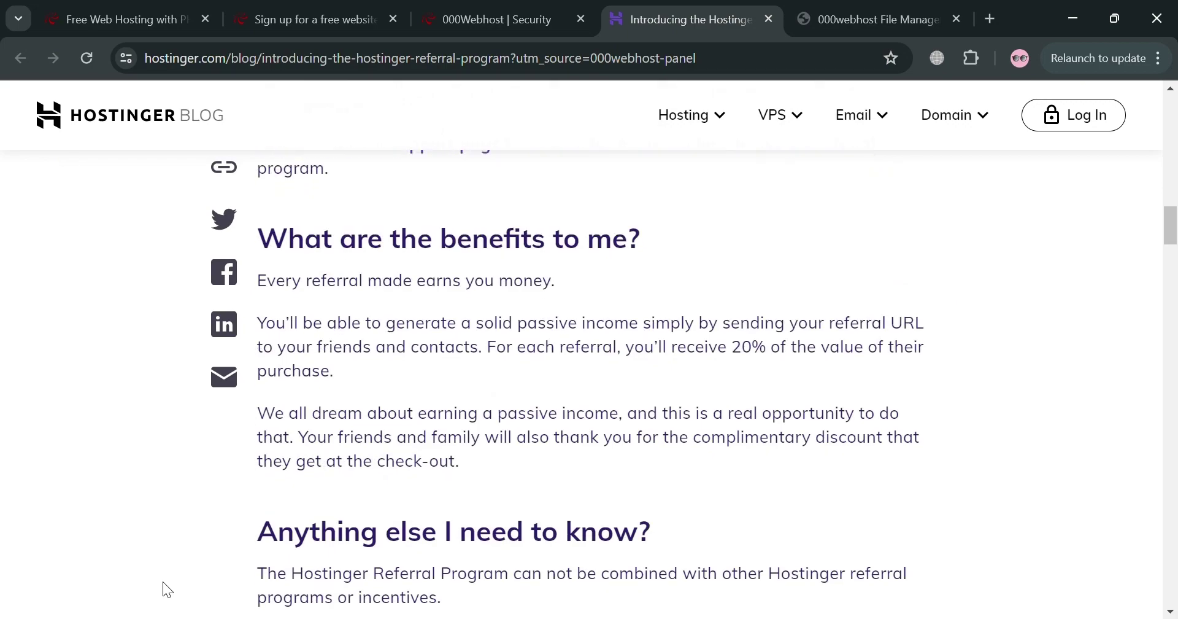
scroll(164, 582, "down", 8)
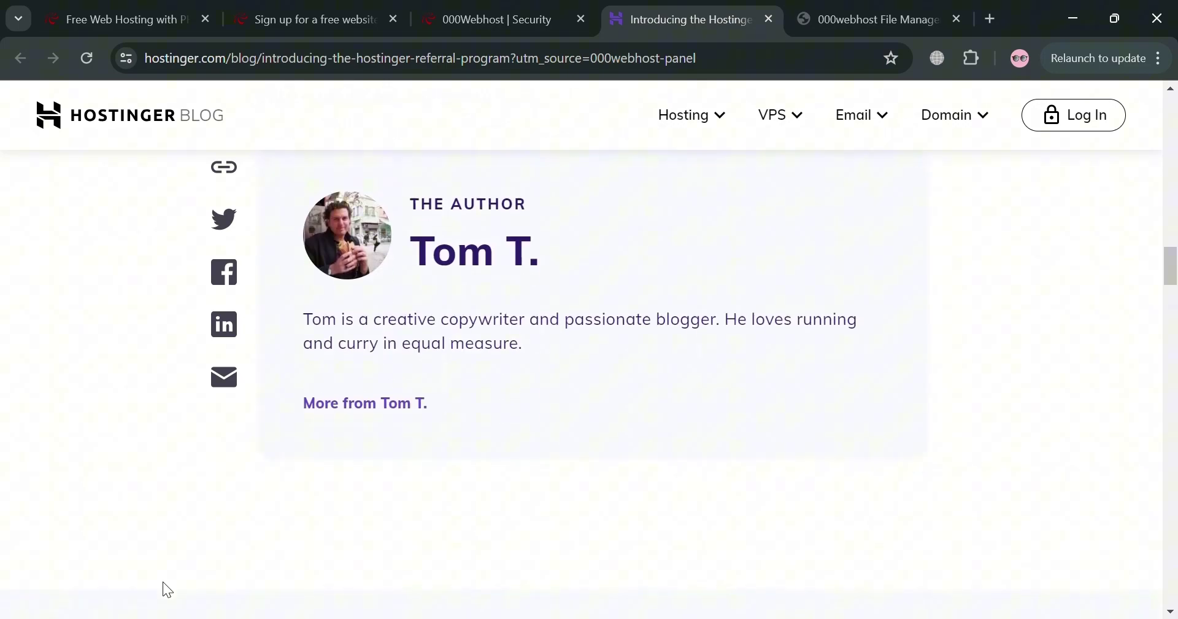
scroll(164, 581, "up", 20)
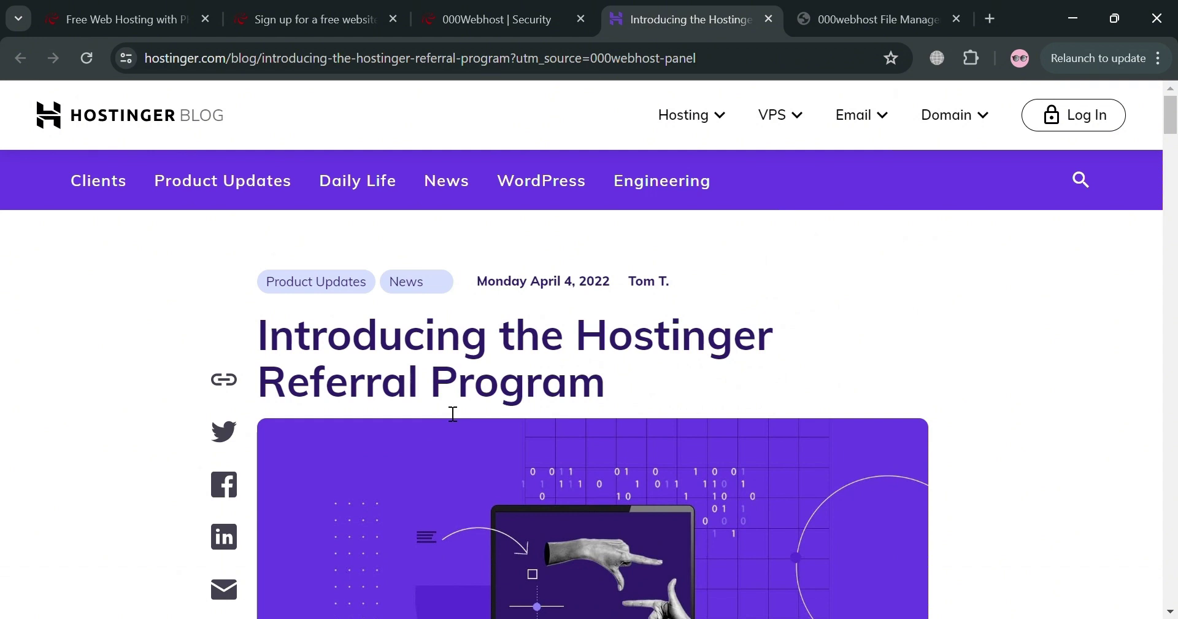
- Return to the 000webhost control panel and bring up the Upgrade plans page
left_click(492, 10)
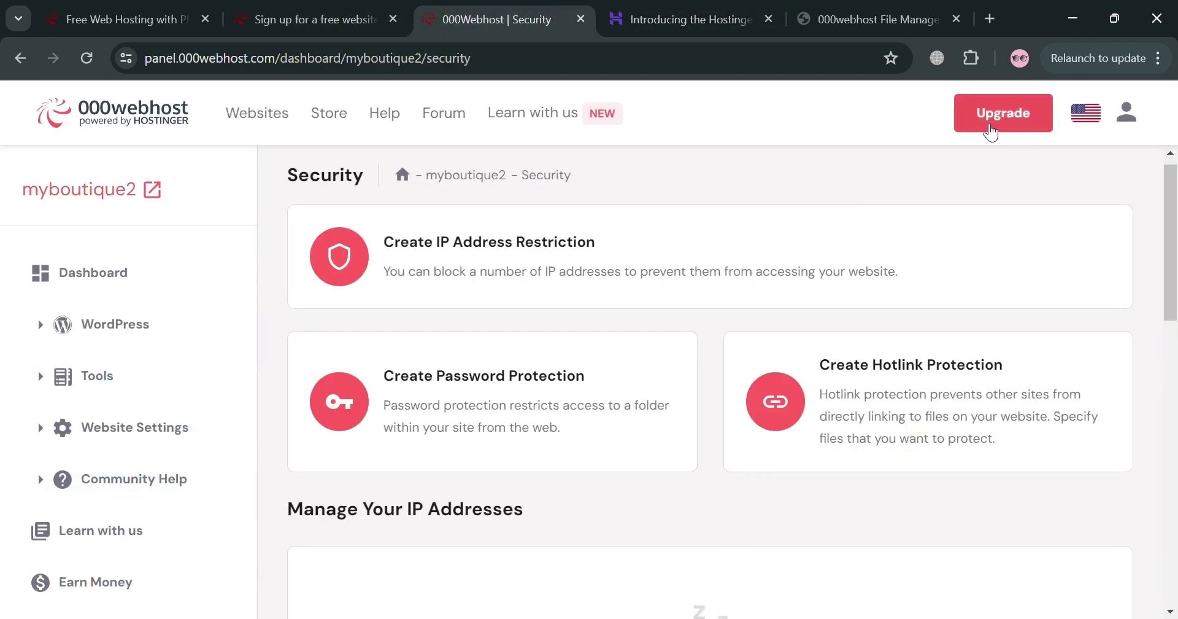
left_click(996, 127)
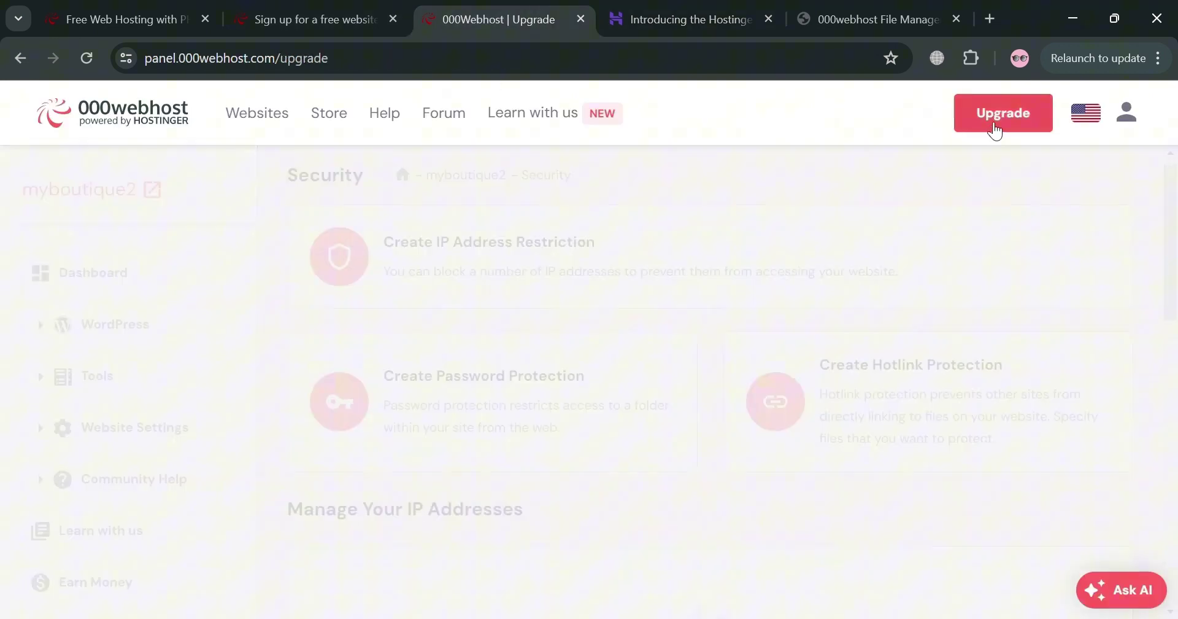
scroll(657, 357, "down", 5)
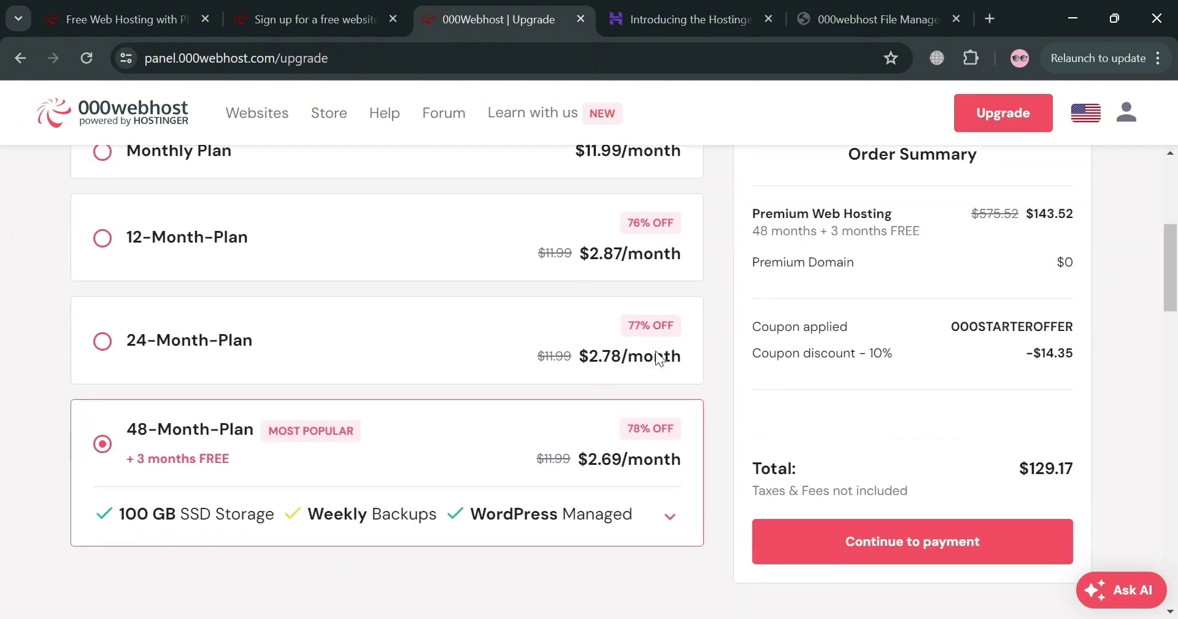
scroll(663, 358, "up", 1)
scroll(778, 403, "down", 3)
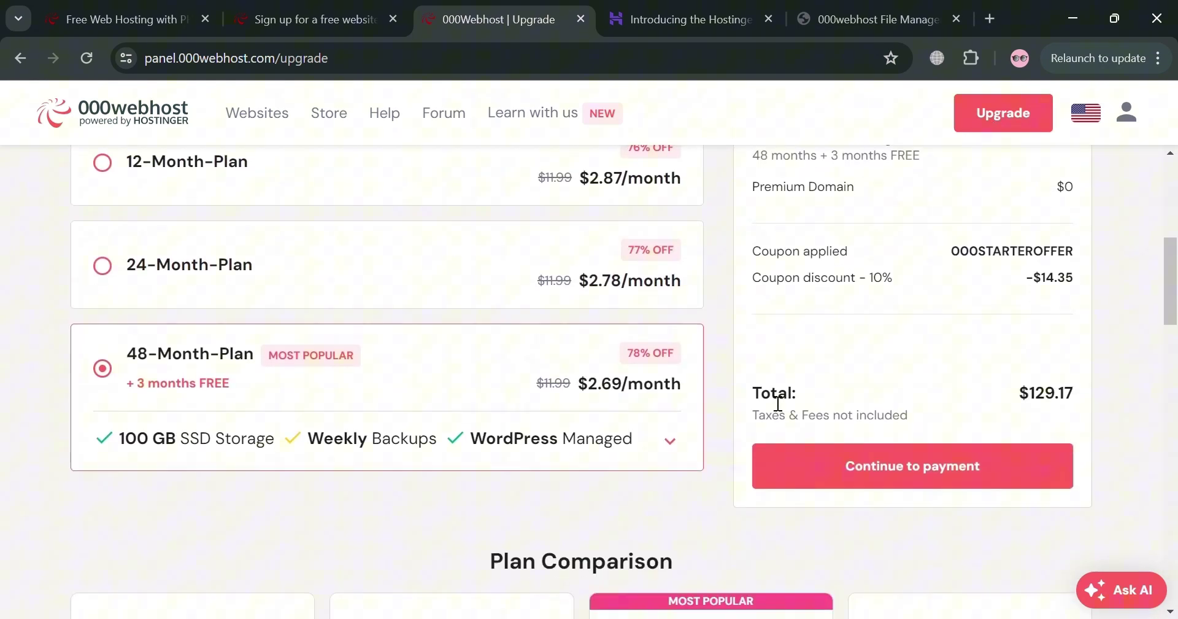
scroll(778, 402, "up", 3)
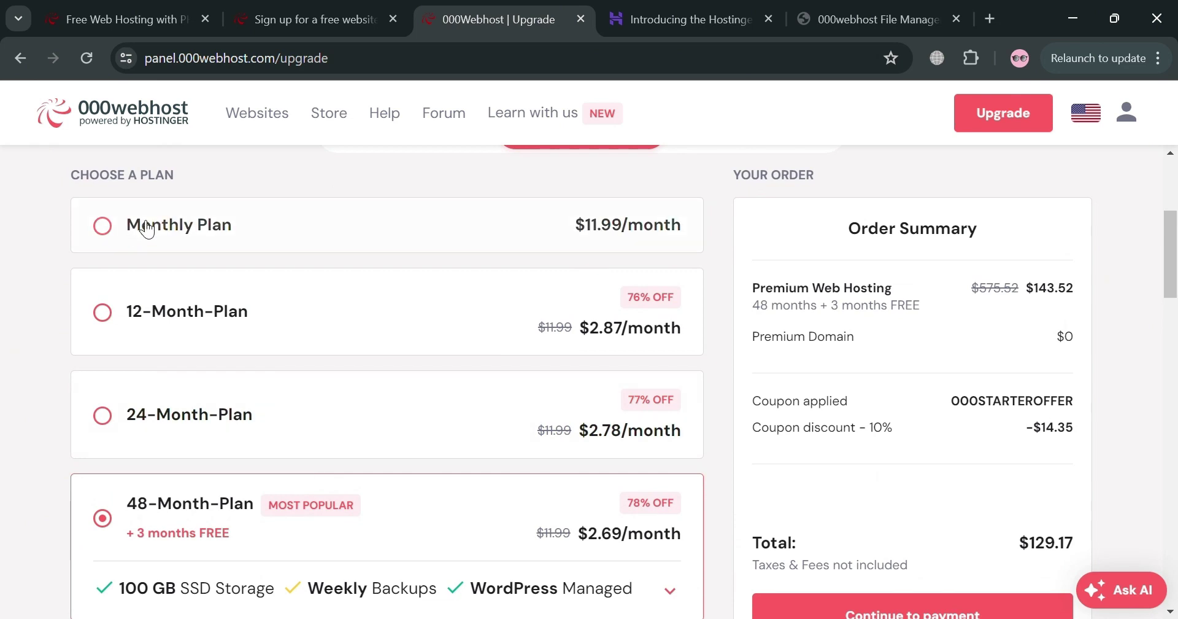
- Select the Monthly Plan, bringing the order total to $11.99
left_click(118, 234)
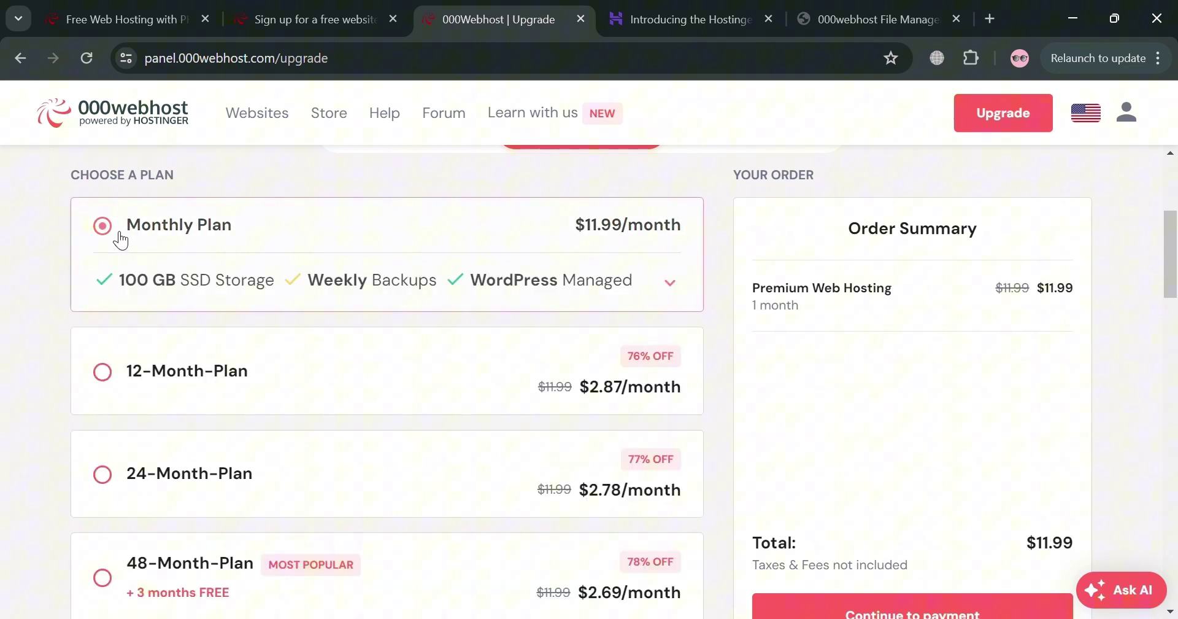
scroll(298, 361, "down", 3)
scroll(300, 362, "down", 5)
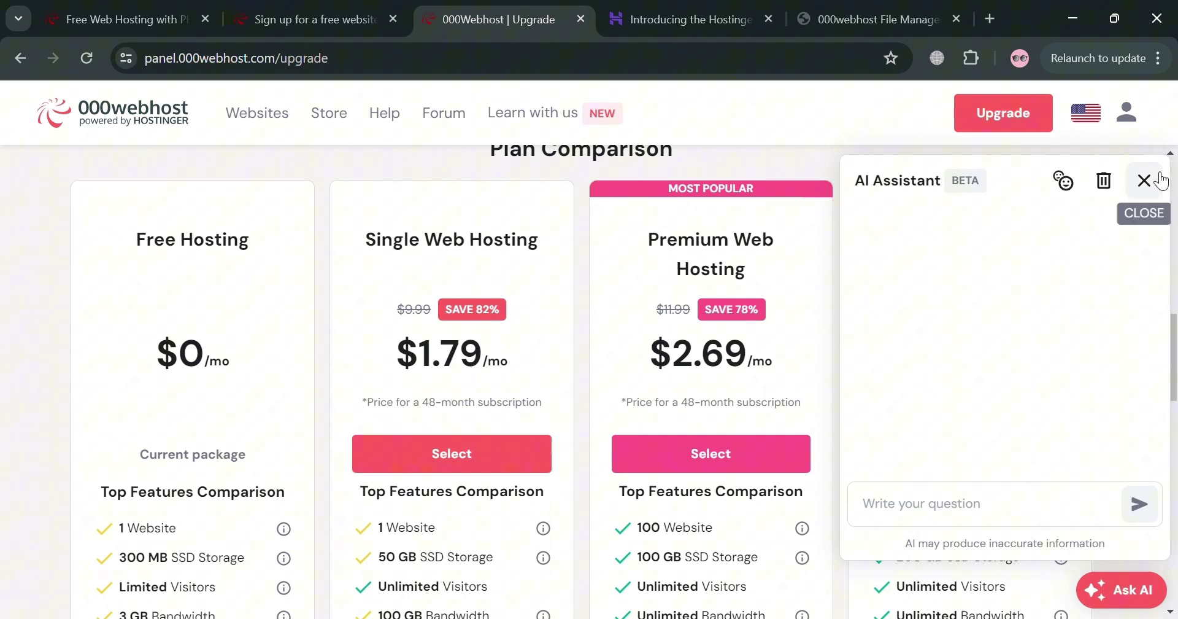
- Close the AI Assistant panel to compare the Free, Single, Premium and Business hosting plans
left_click(1144, 180)
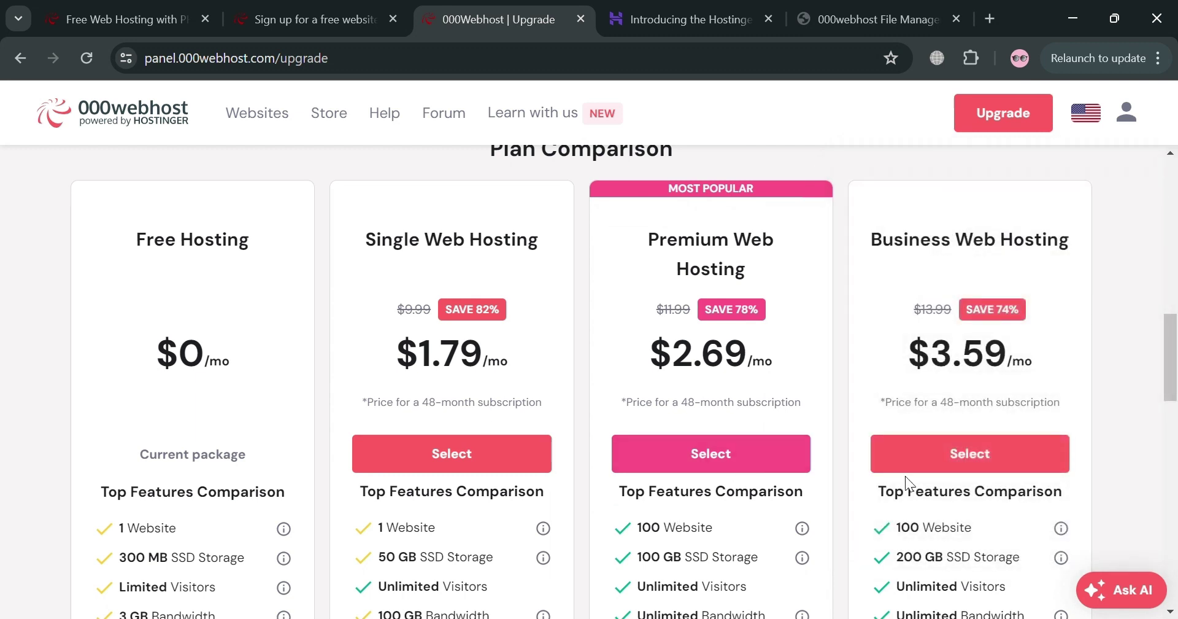
scroll(905, 476, "down", 1)
scroll(906, 477, "up", 1)
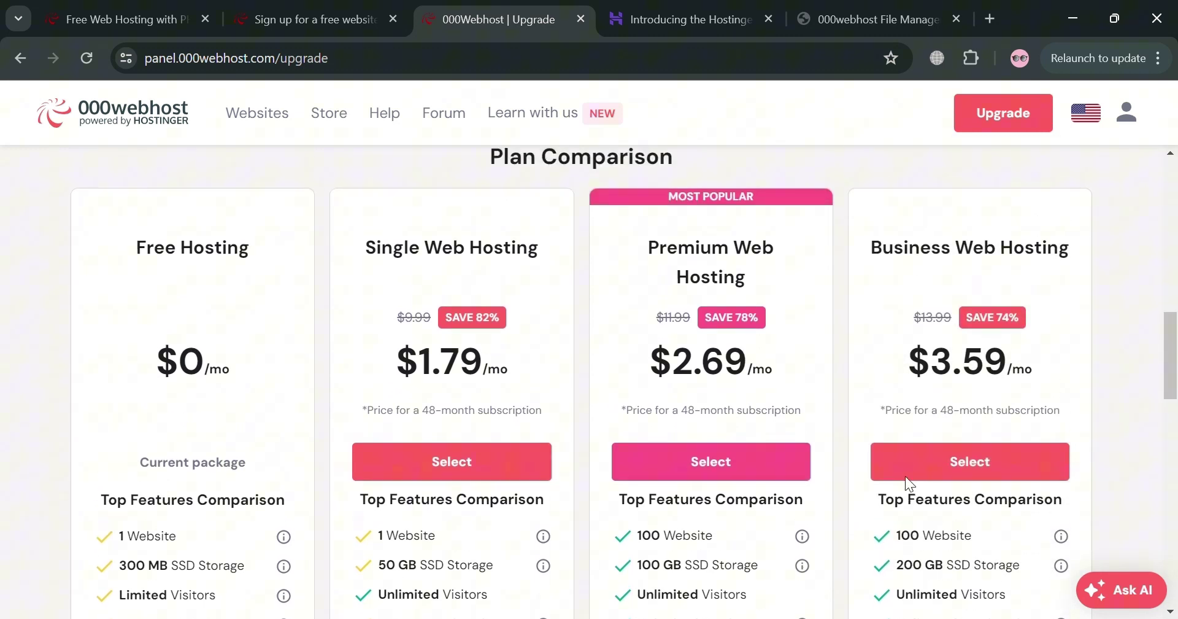